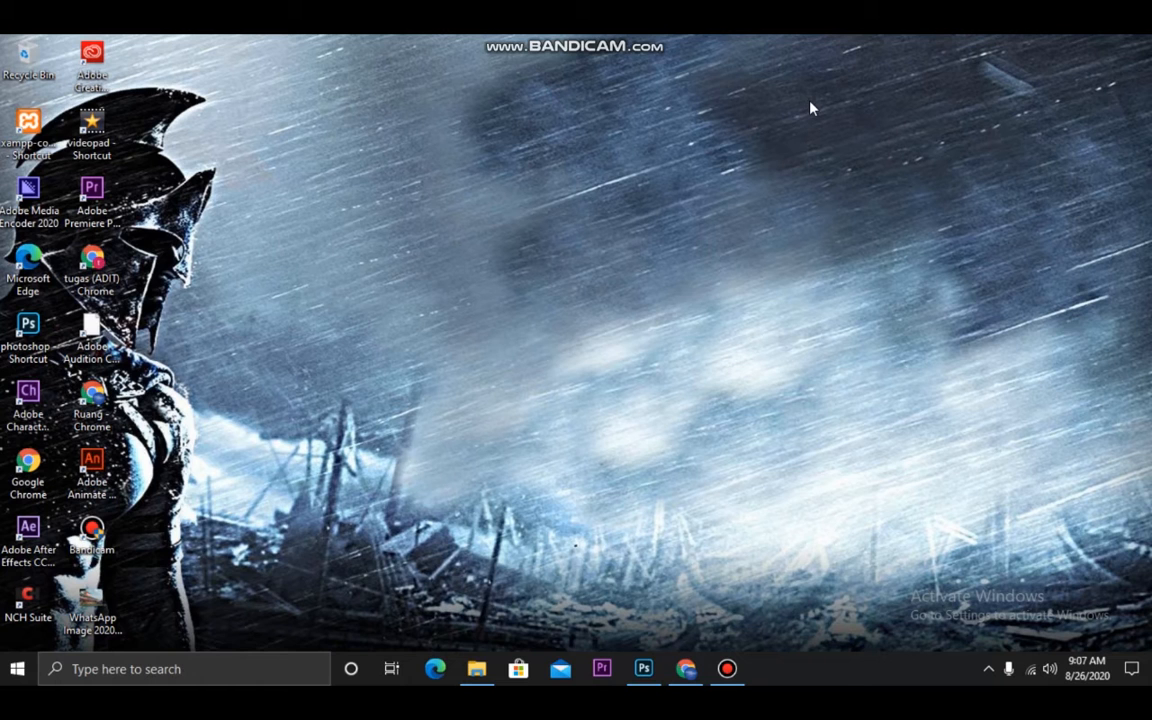
Switch to Chrome and review the blog article's clipping mask examples for text with texture and shape with photo
left_click(686, 668)
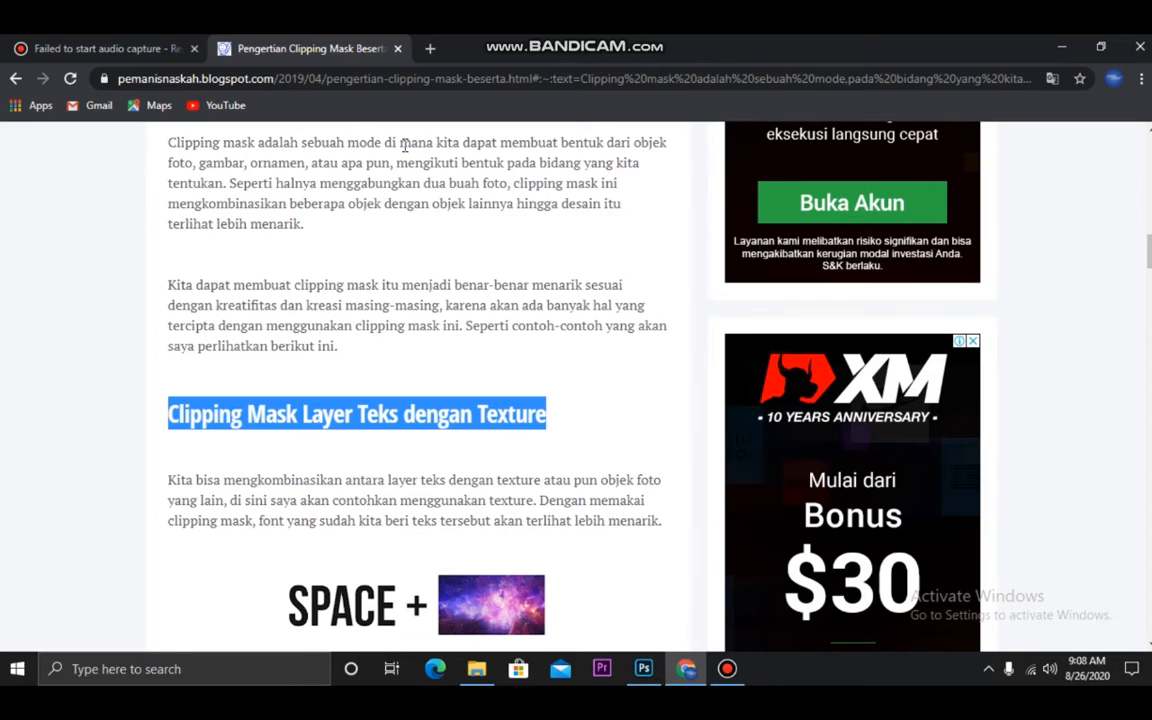
scroll(421, 239, "down", 3)
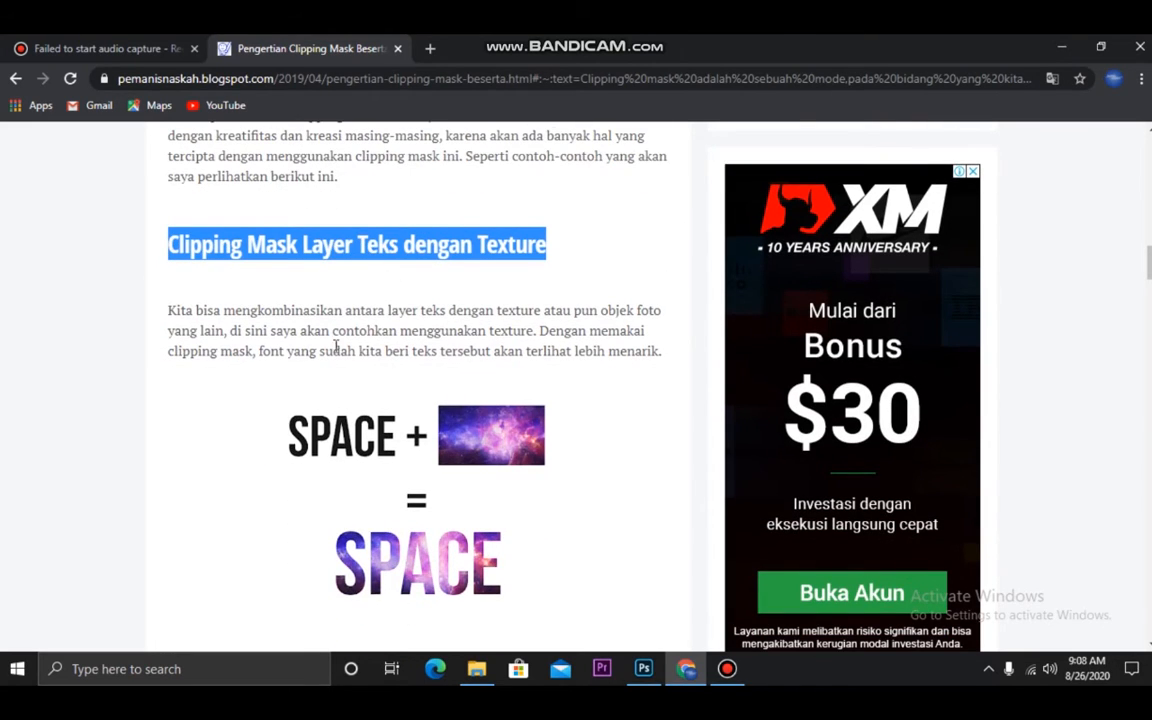
scroll(168, 333, "down", 3)
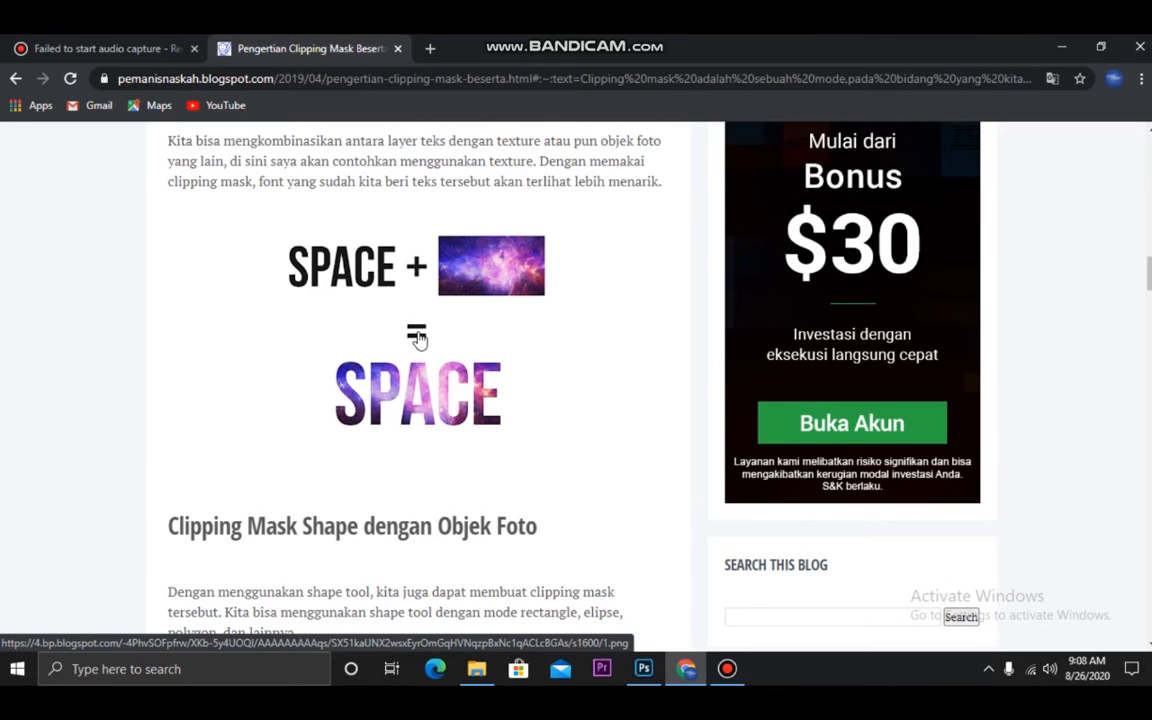
scroll(430, 400, "down", 3)
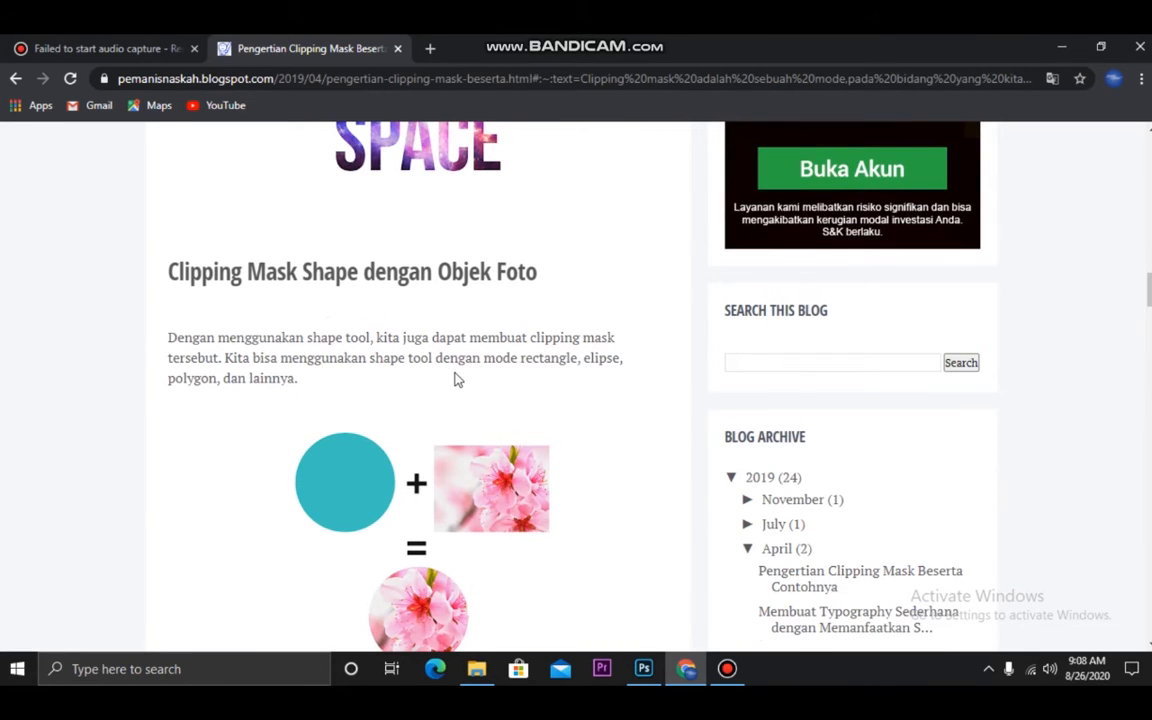
scroll(412, 342, "down", 3)
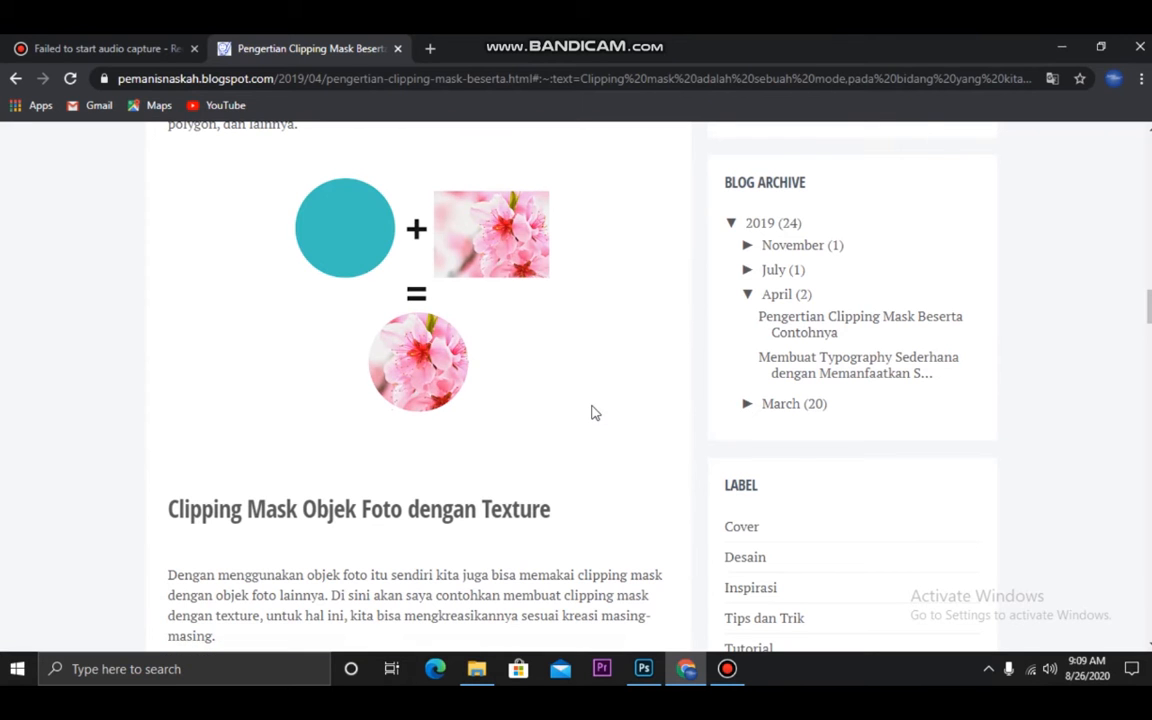
scroll(592, 419, "up", 2)
Switch to Photoshop and create a new A4 document, 210 x 297 mm at 300 ppi
left_click(643, 669)
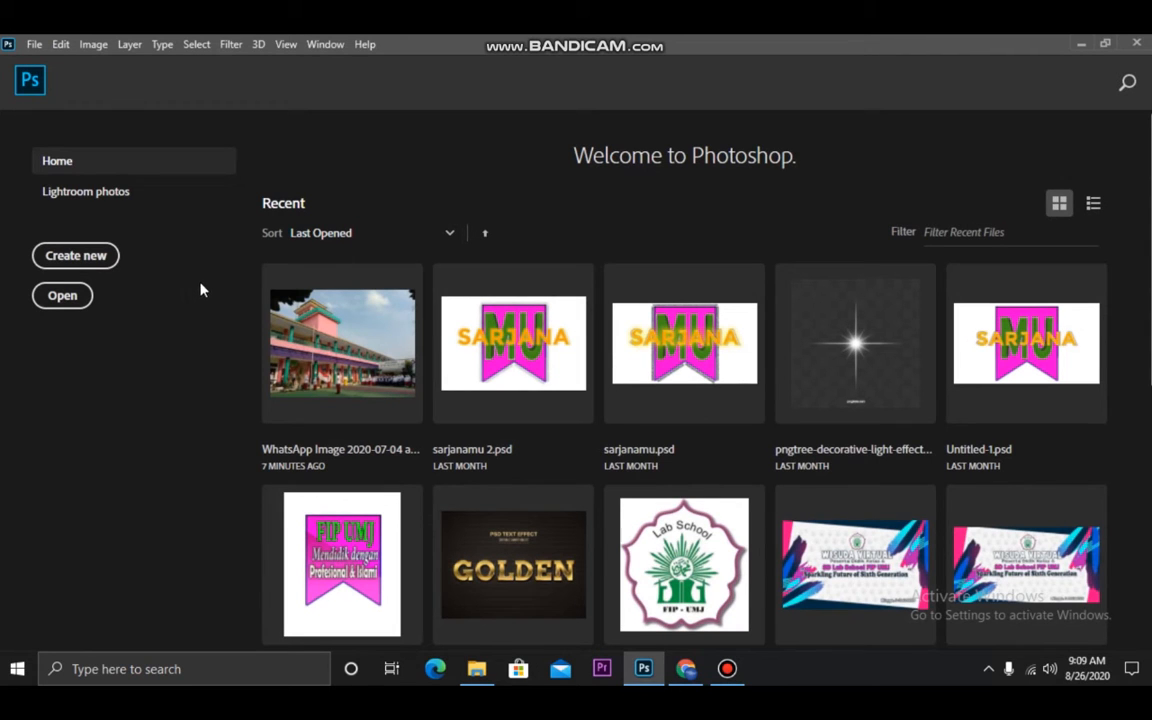
left_click(35, 45)
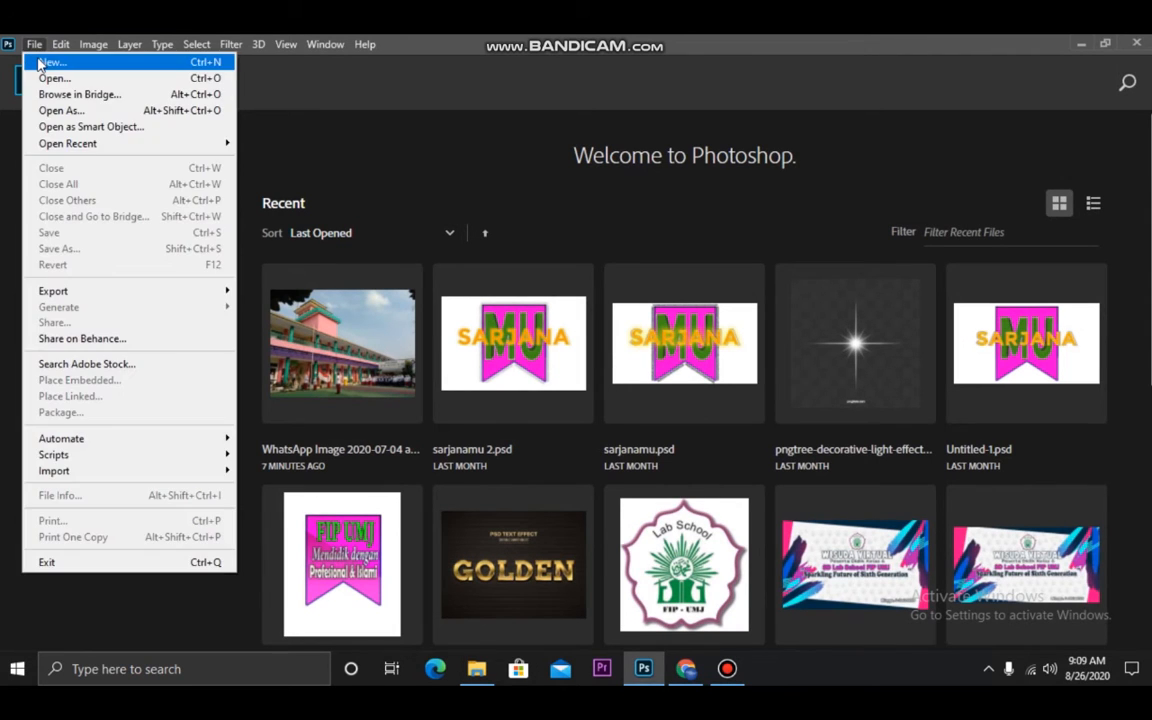
left_click(48, 62)
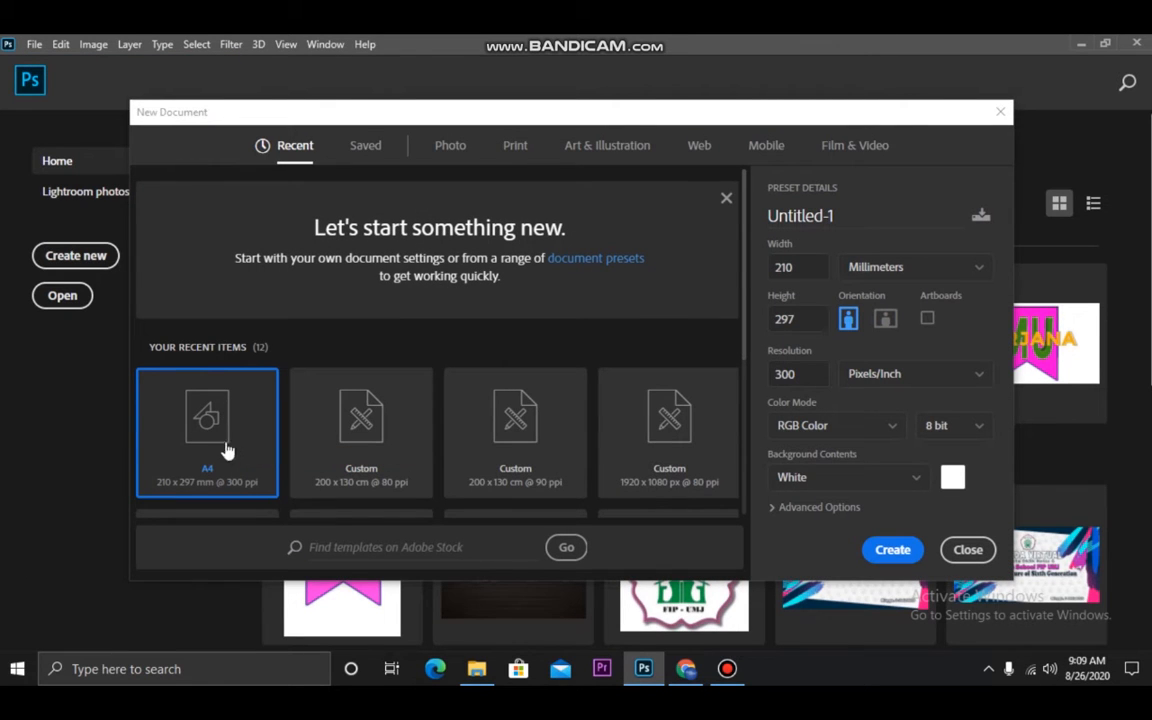
double_click(217, 445)
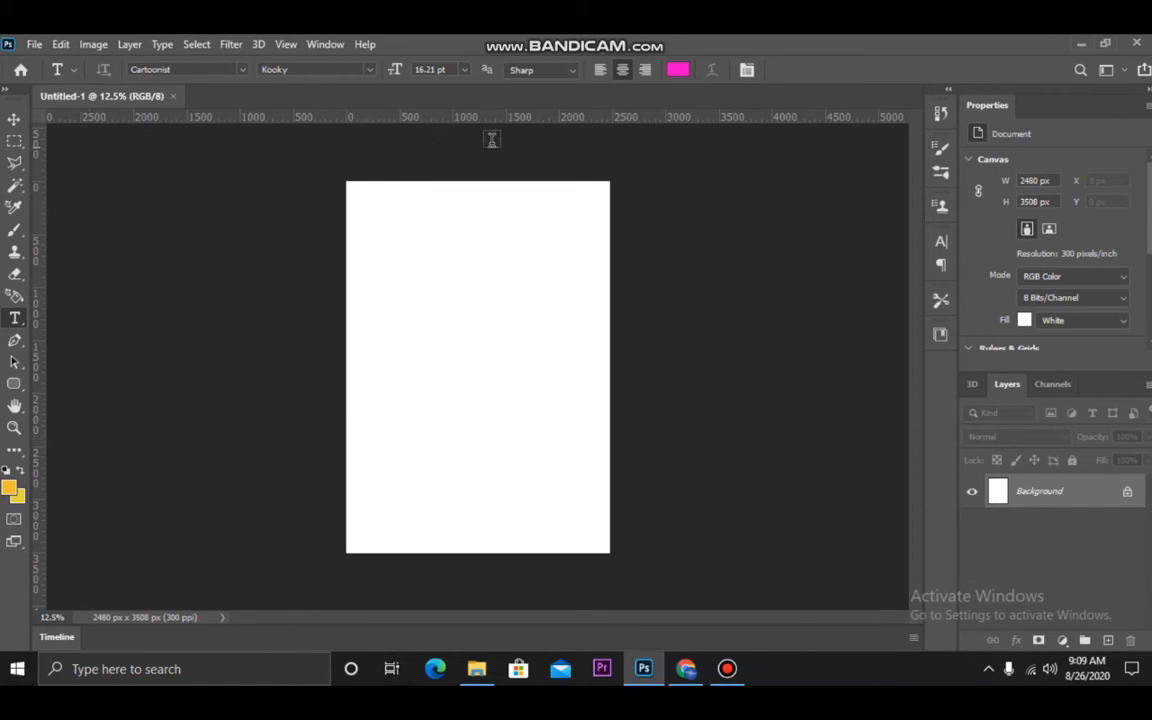
Rotate the blank A4 canvas 90° clockwise into landscape orientation
left_click(94, 46)
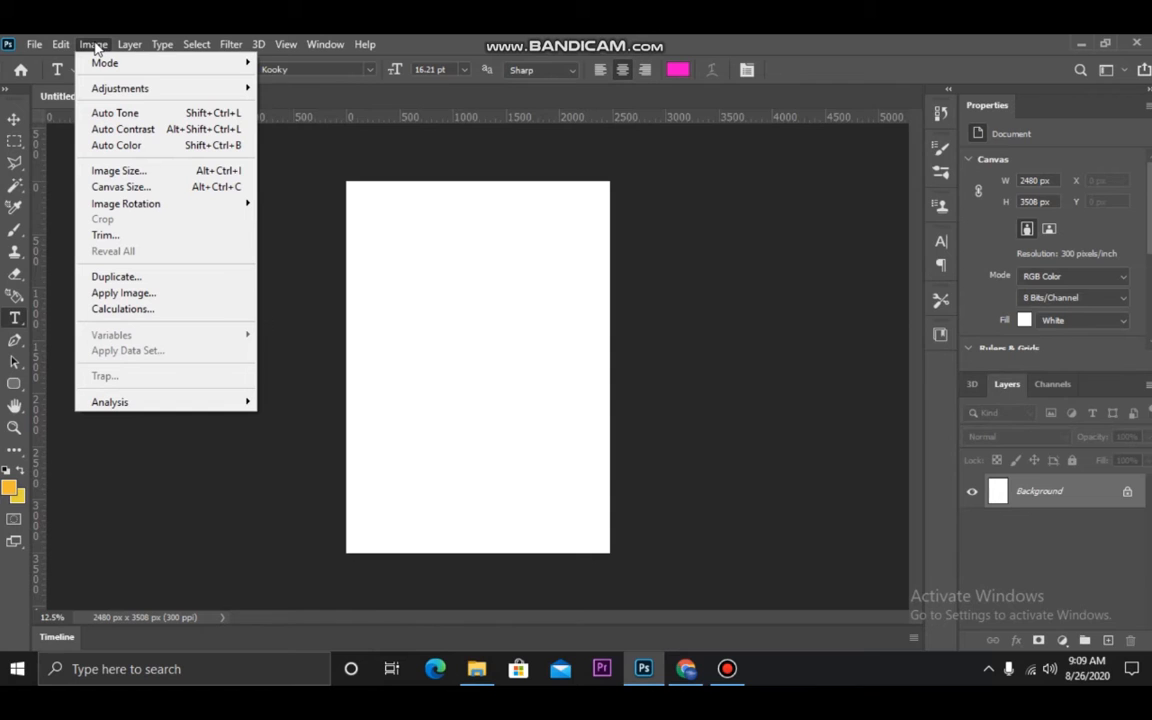
mouse_move(172, 203)
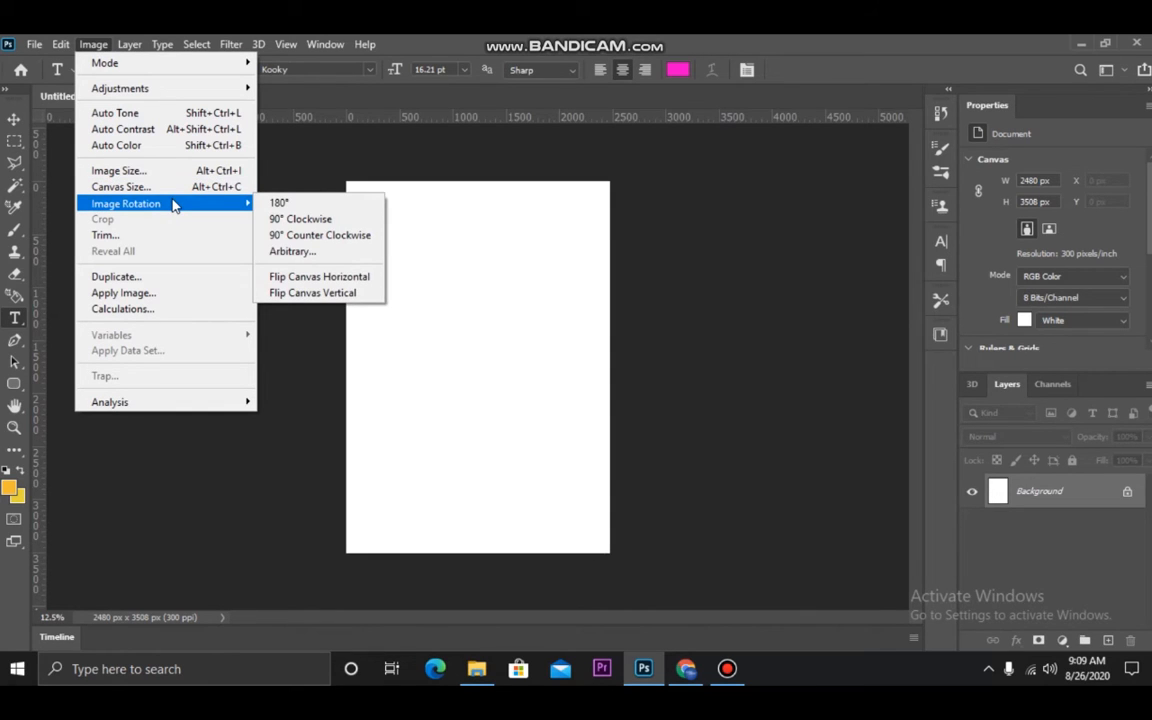
left_click(298, 218)
scroll(458, 338, "up", 4)
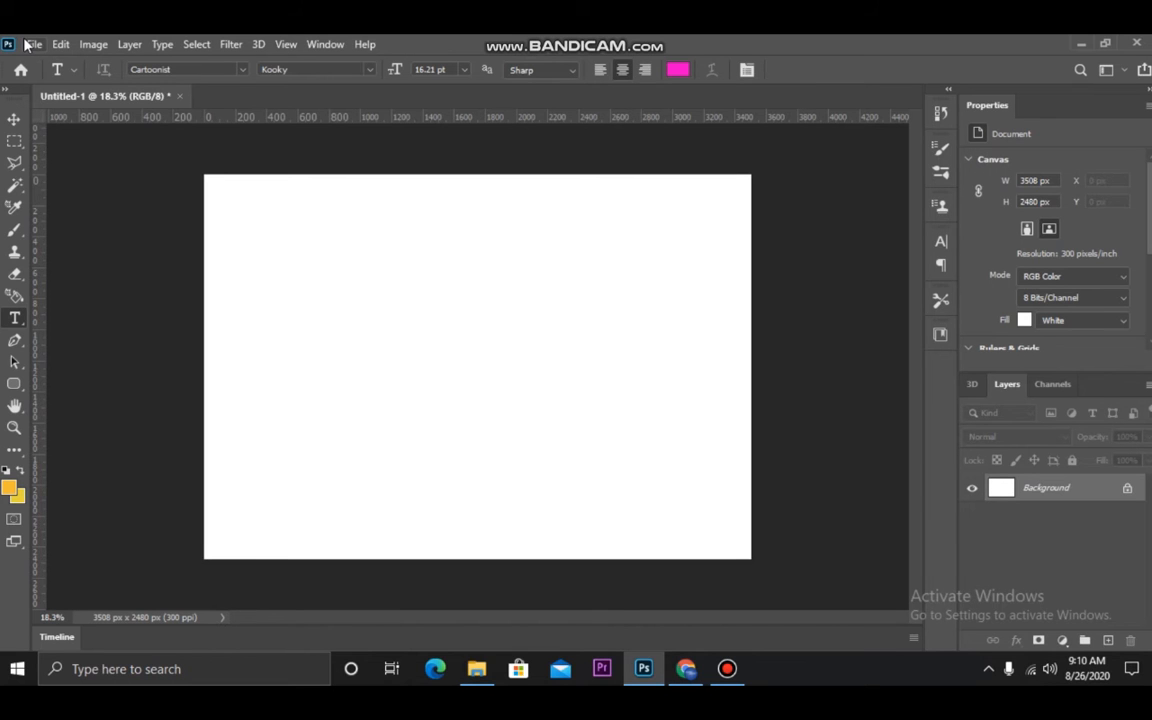
Open the school photo "WhatsApp Image 2020-07-04 at 09.52.00 (1).jpeg" from the Desktop
left_click(33, 44)
left_click(50, 74)
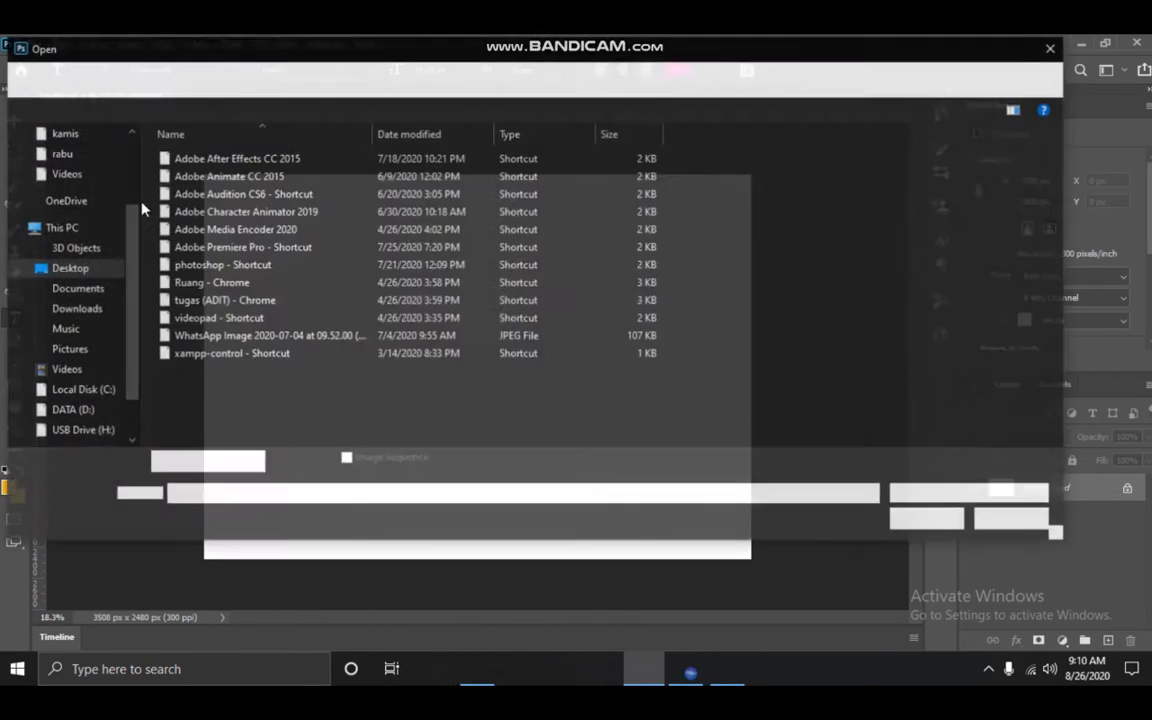
left_click(217, 337)
double_click(217, 337)
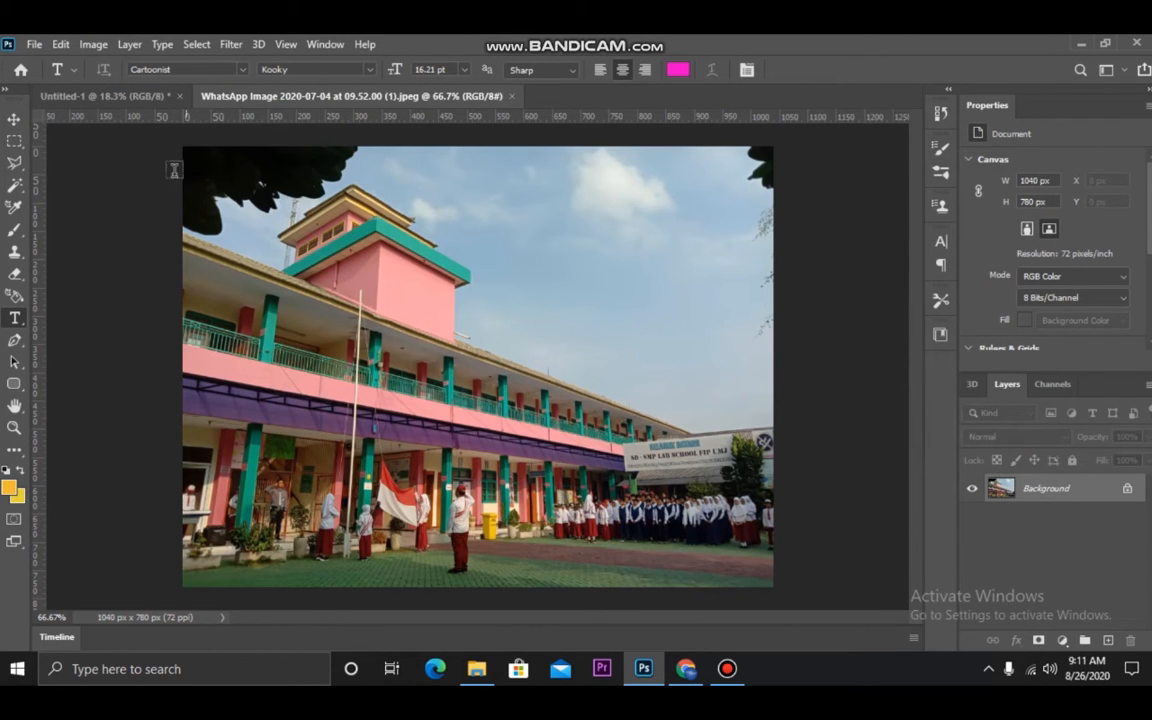
left_click(93, 94)
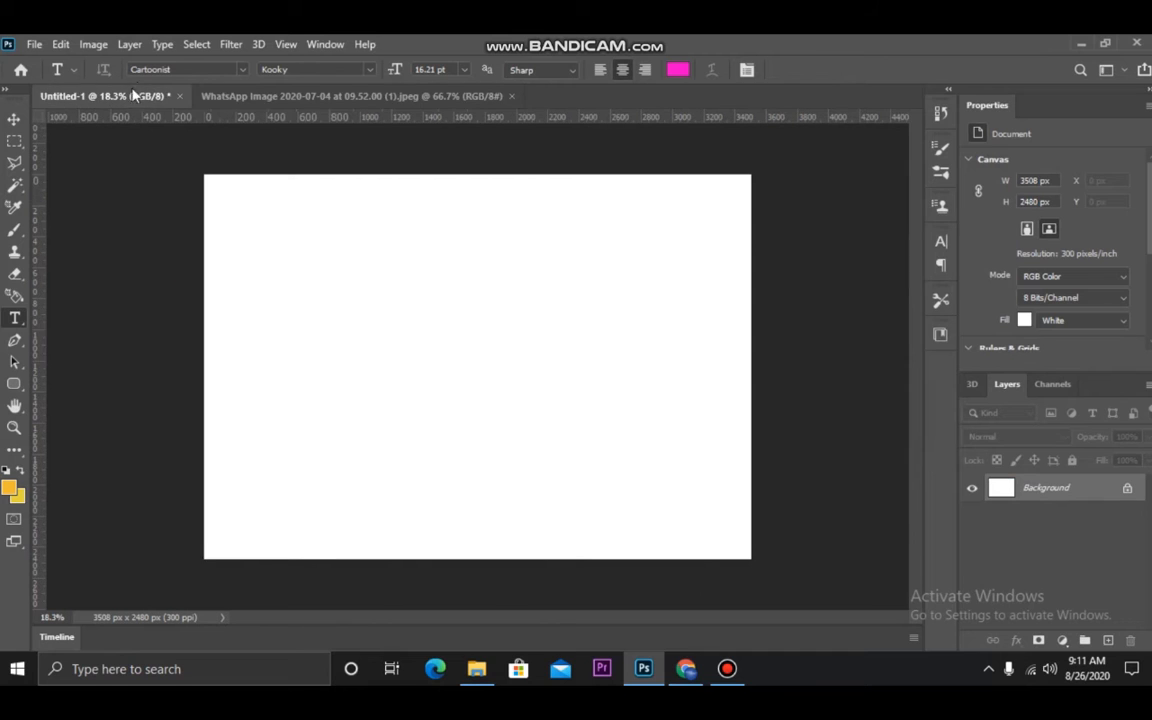
left_click(233, 101)
left_click(83, 94)
left_click(298, 98)
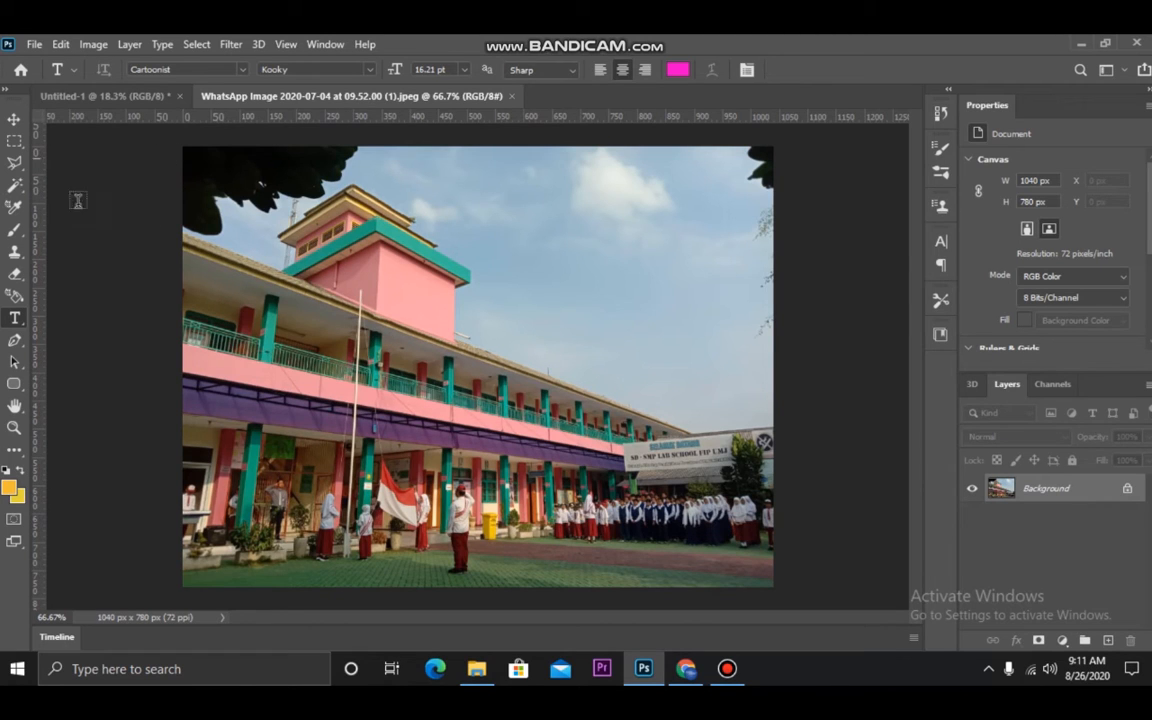
Select the whole school photo with the Rectangular Marquee and move it into the Untitled-1 document as a layer
left_click(15, 142)
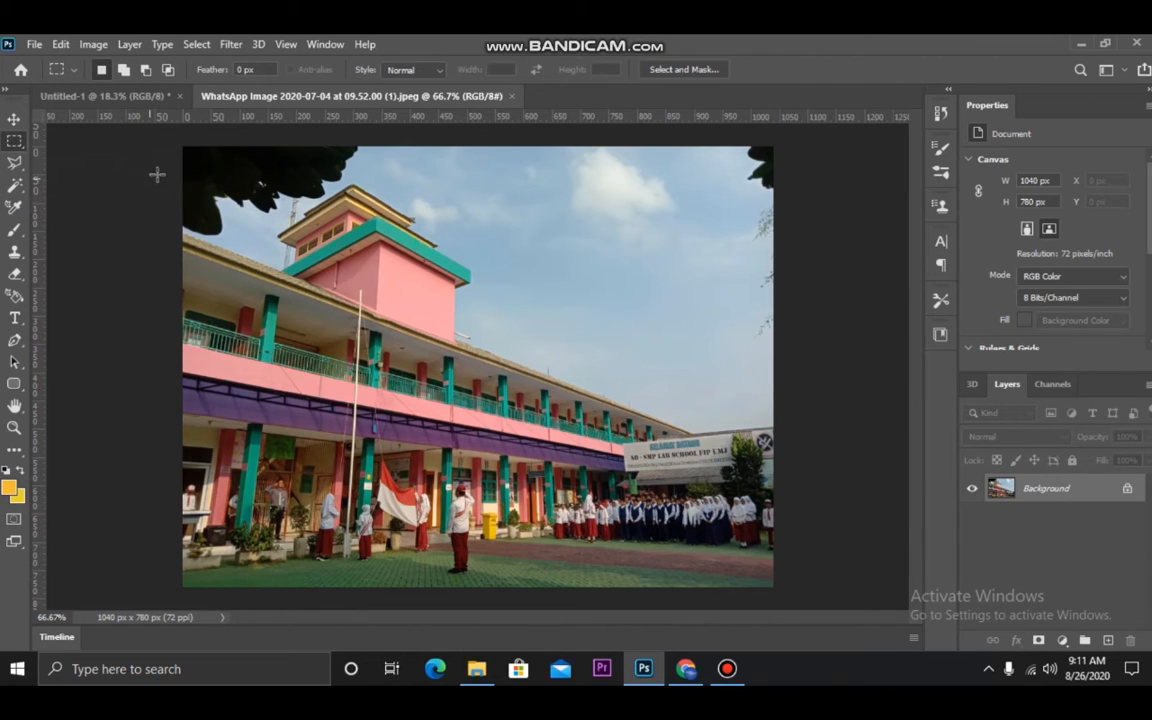
left_click_drag(162, 133, 805, 550)
left_click(13, 122)
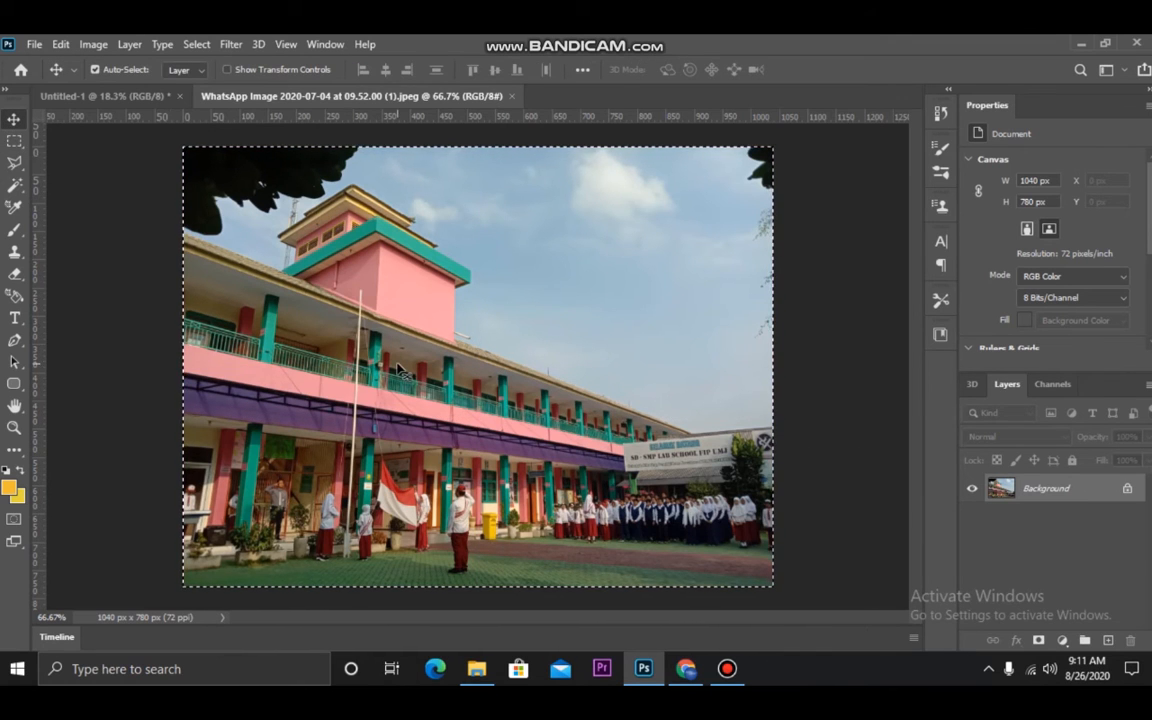
left_click_drag(462, 451, 389, 345)
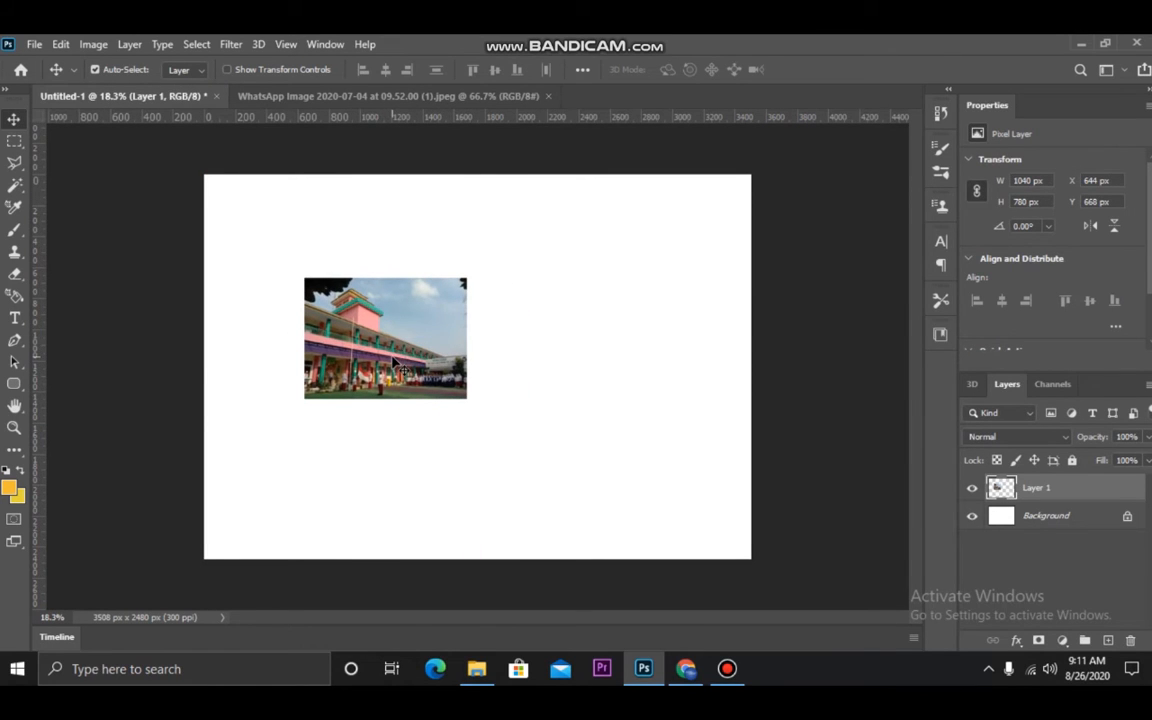
Scale the photo layer with Free Transform to about 3525 x 2644 px, covering the whole canvas
key("ctrl+t")
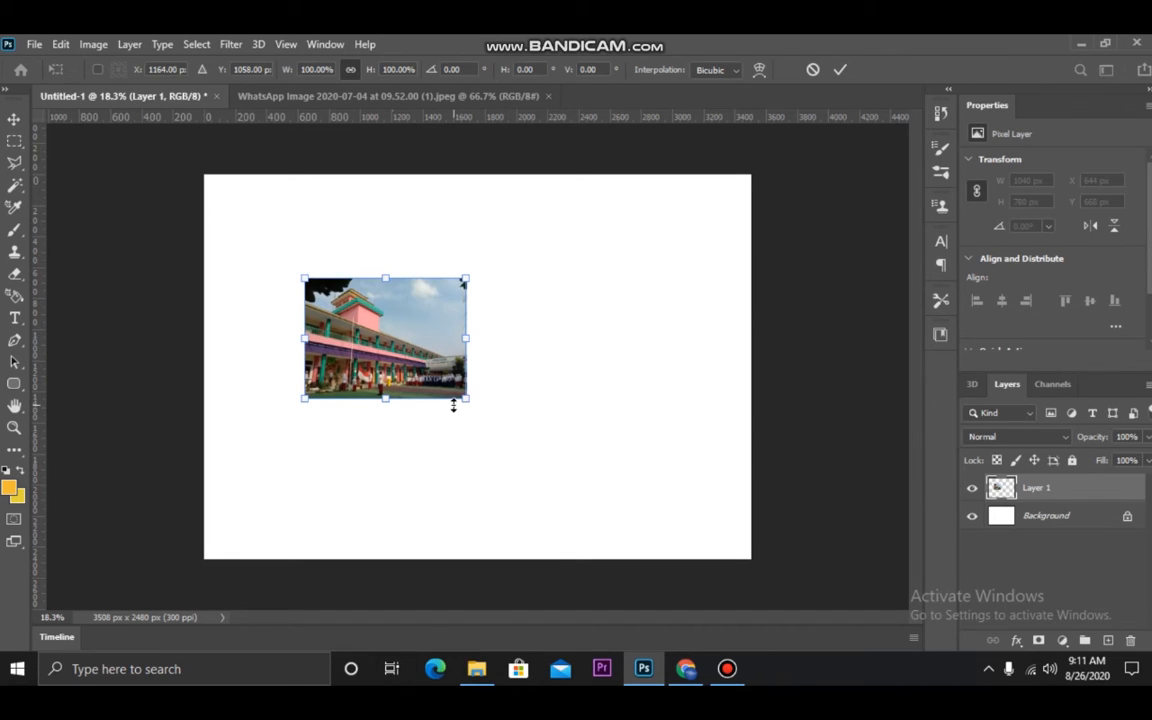
left_click_drag(466, 399, 692, 567)
left_click_drag(307, 275, 191, 163)
left_click_drag(668, 527, 754, 577)
left_click(840, 69)
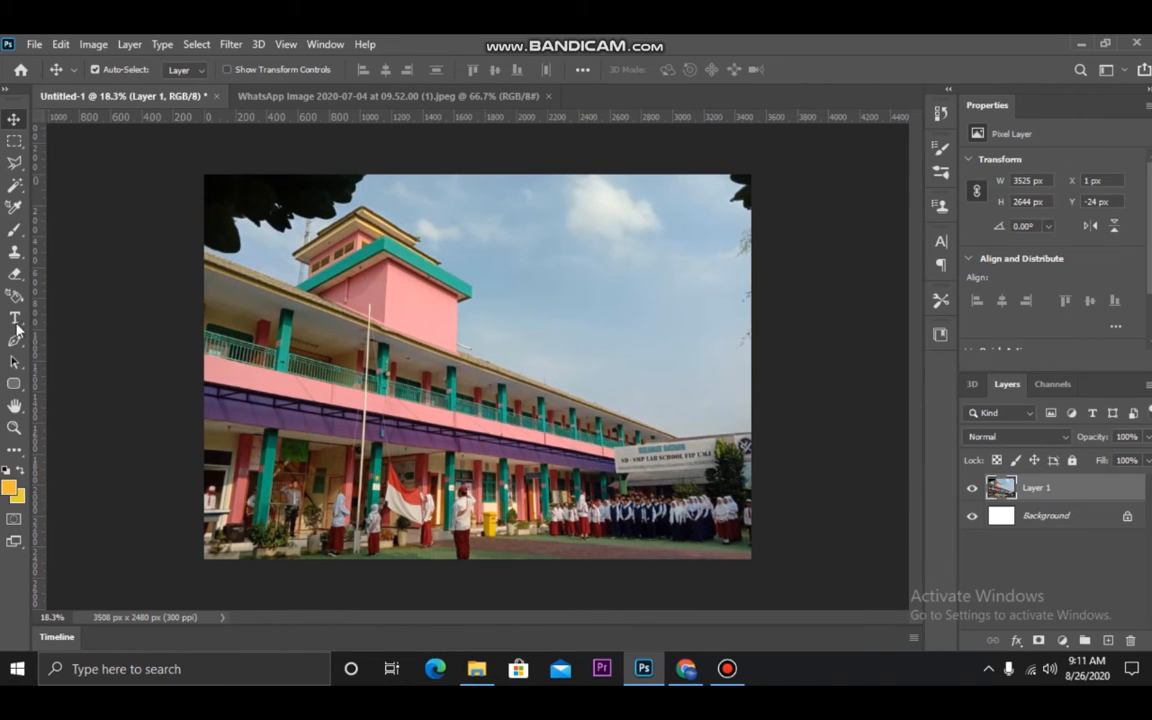
Add the magenta text "SD LAB SCHOOL FIP UMJ" over the photo in Cartoonist Kooky at about 155 pt
left_click(15, 318)
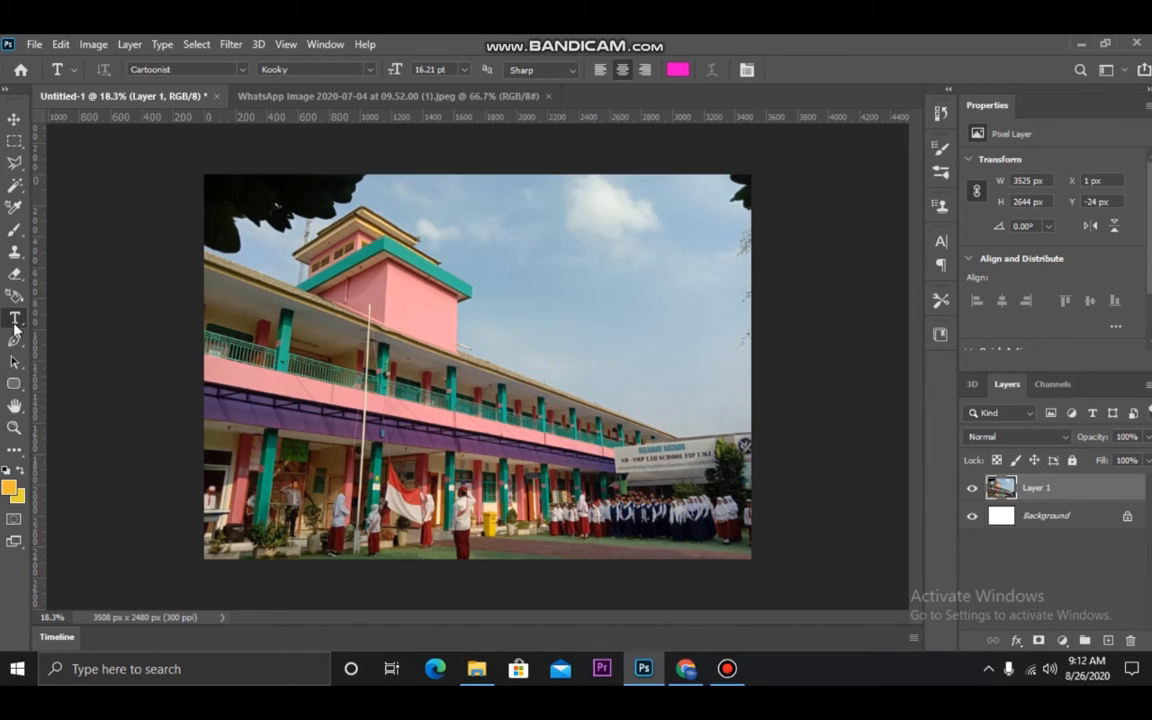
left_click(300, 352)
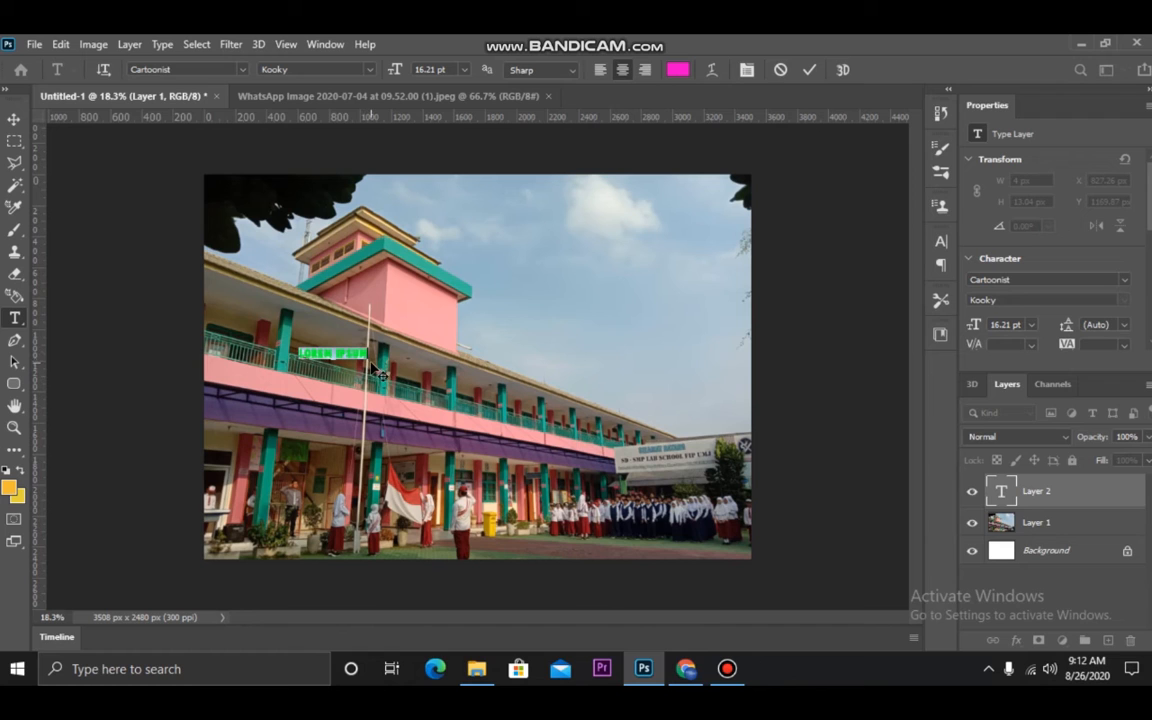
left_click_drag(379, 374, 681, 440)
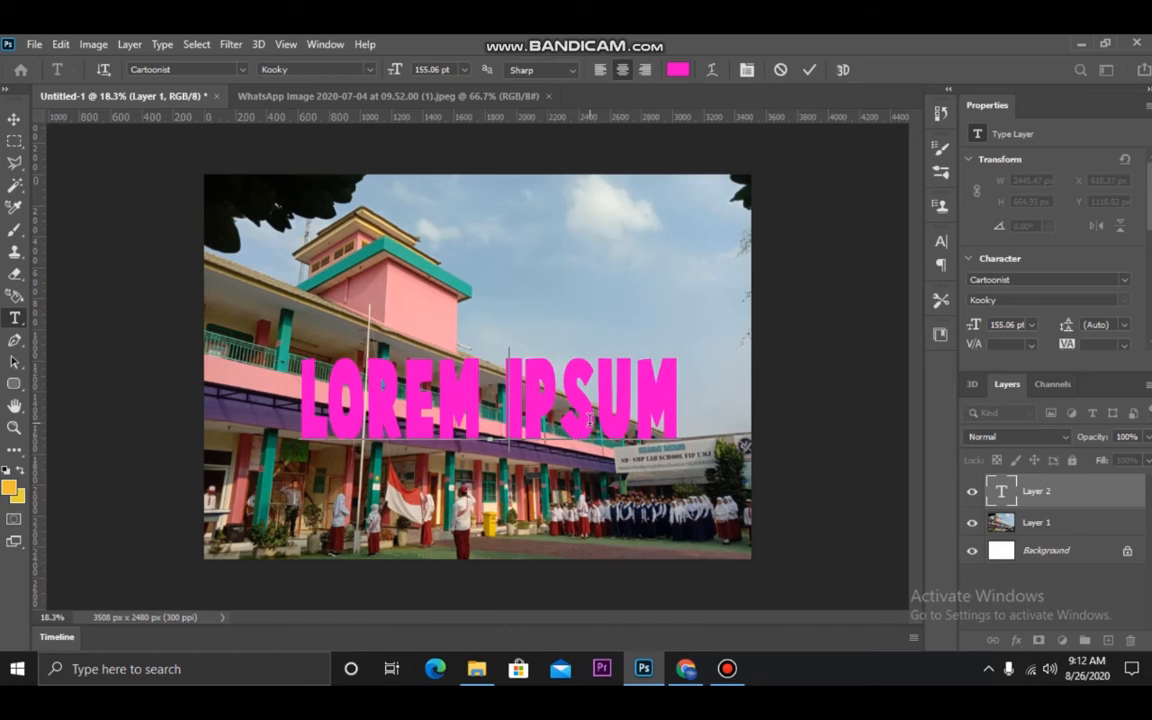
type("SD L")
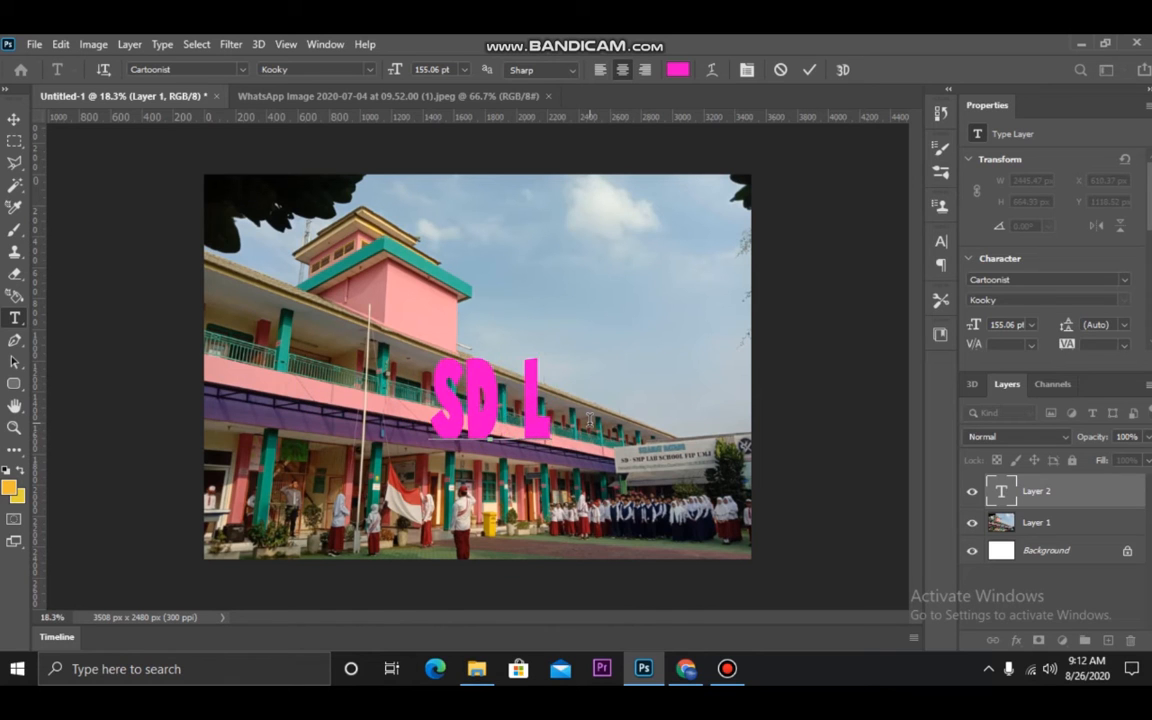
type("AB SC")
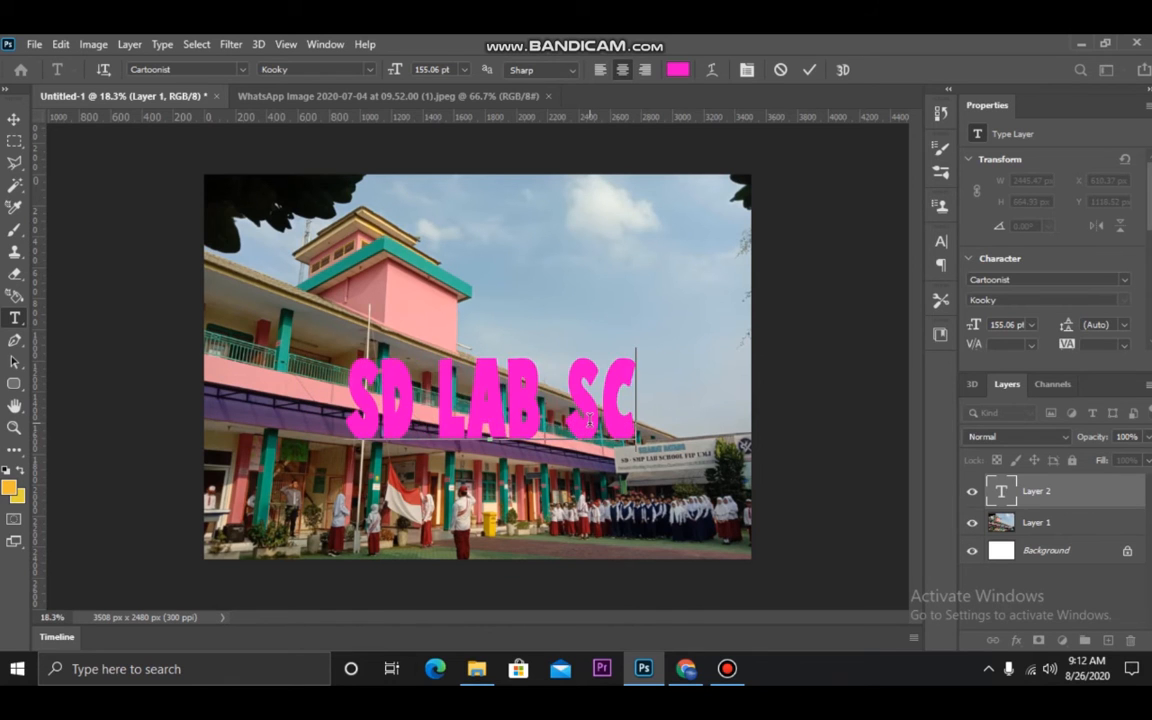
type("HOOL FIP U")
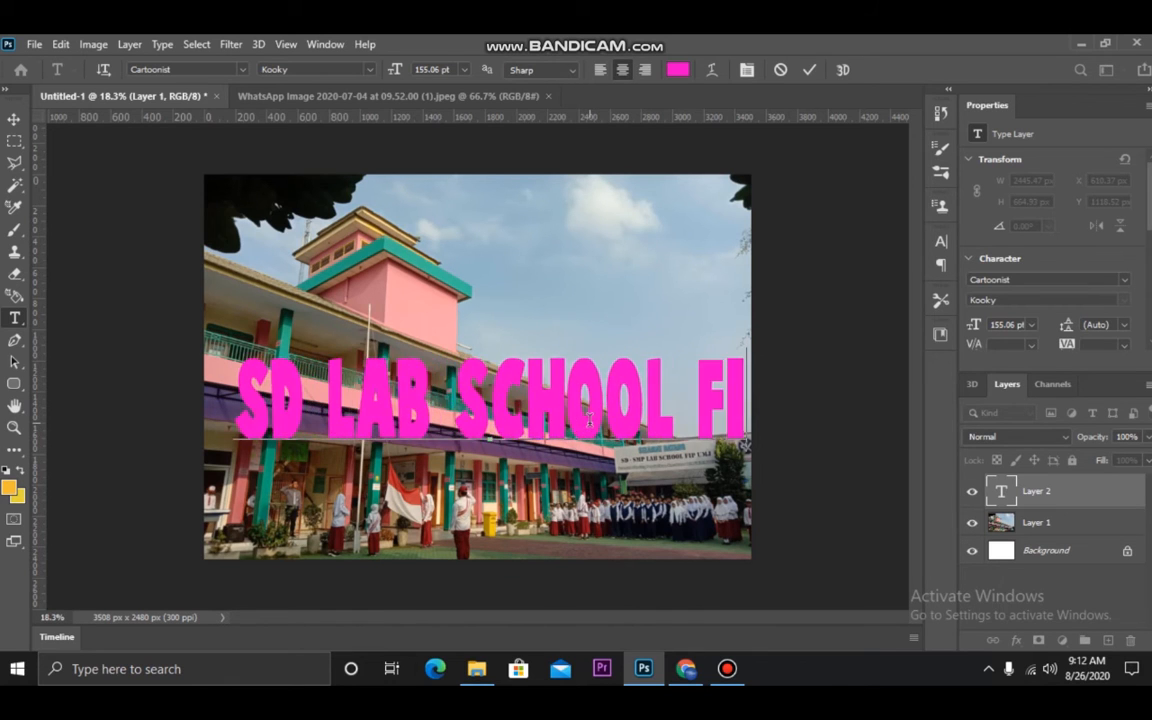
Shrink the text to about 114 pt, move it up and break it so "FIP UMJ" sits on a second line
key("ctrl")
left_click_drag(141, 450, 285, 422)
left_click_drag(446, 406, 372, 365)
left_click(580, 340)
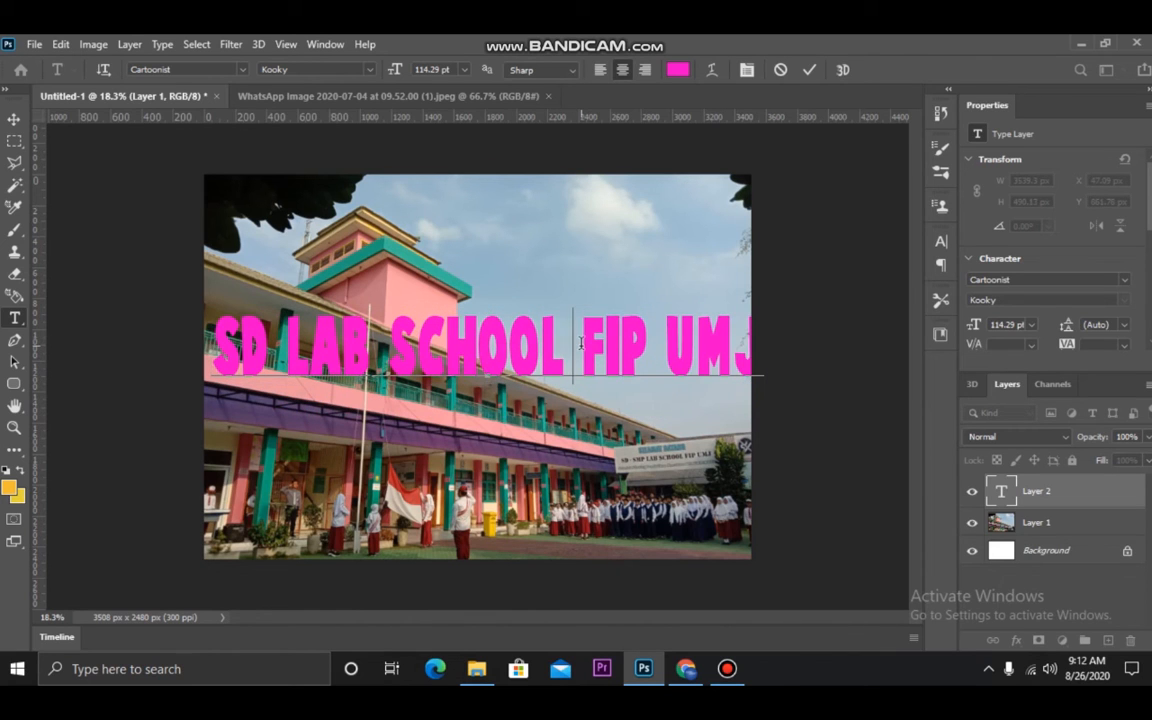
key("BackSpace")
key("Return")
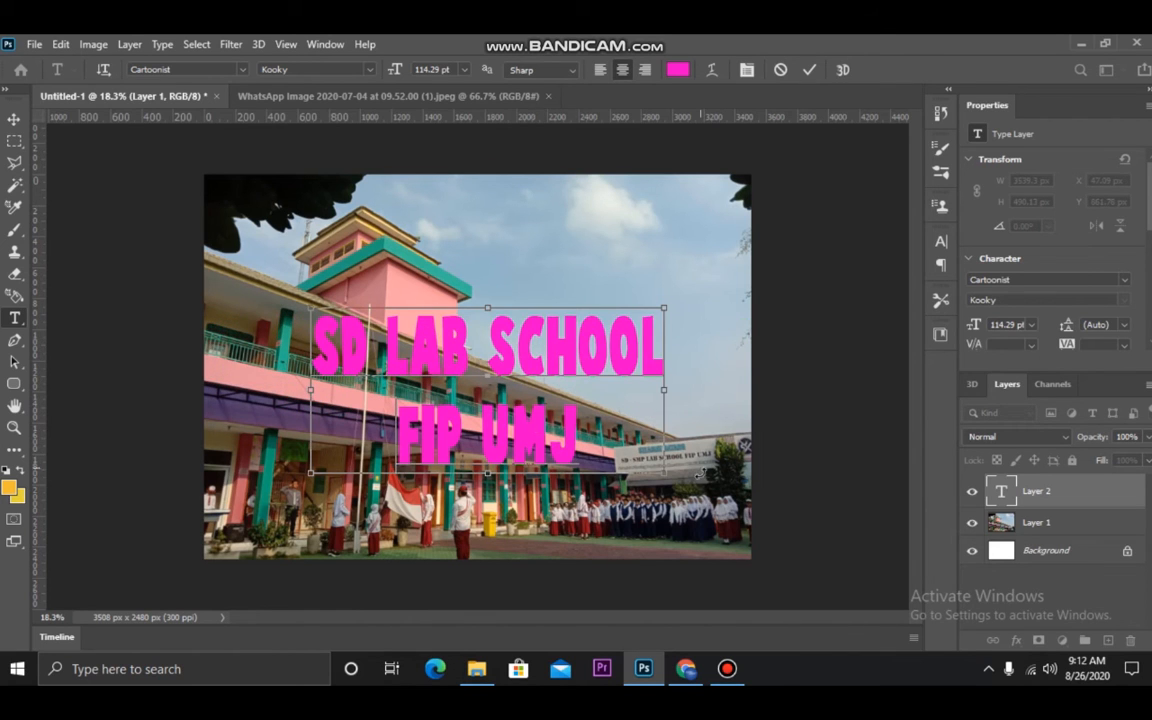
Enlarge the two-line text to about 145 pt, center it over the photo and commit it
left_click_drag(698, 475, 822, 517)
left_click_drag(665, 437, 607, 412)
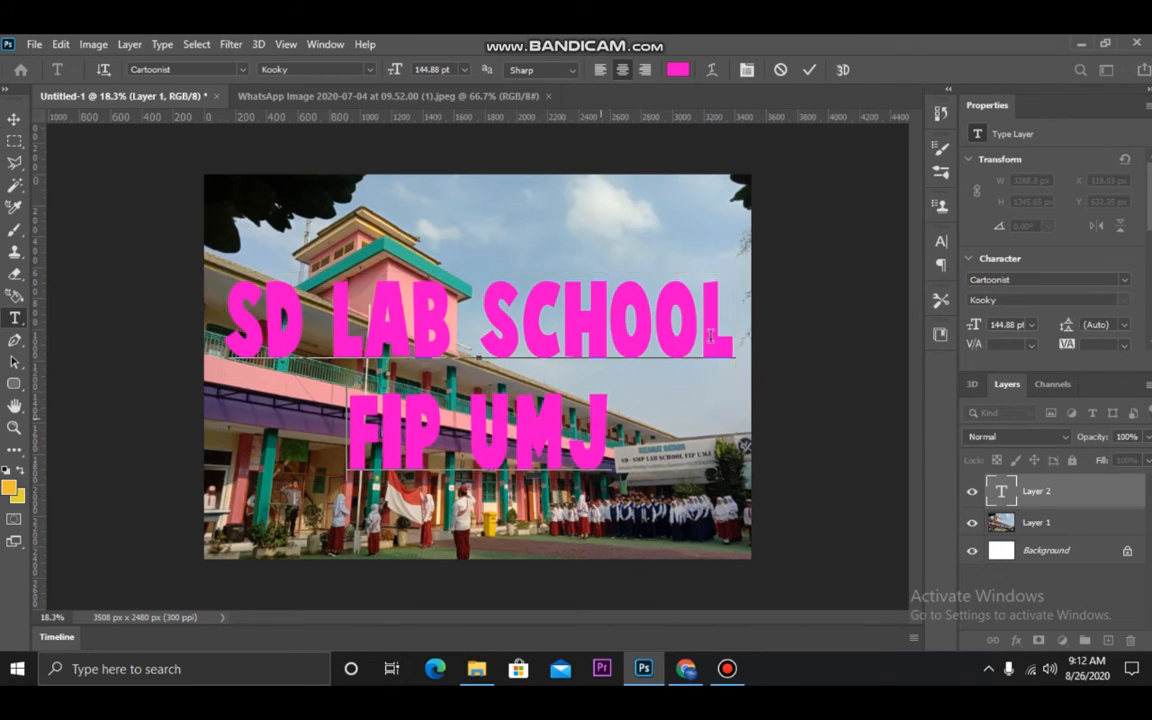
left_click(809, 70)
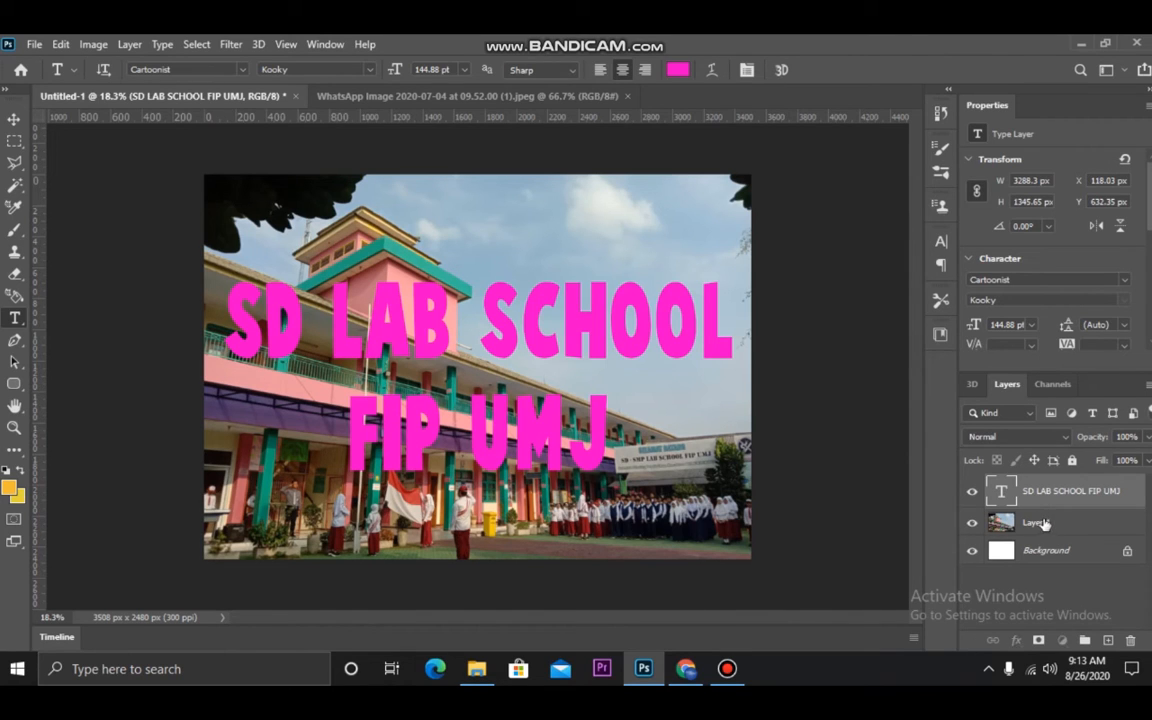
Move the photo layer above the text layer, then hide and show the photo to check the text beneath
left_click_drag(1042, 523, 1047, 485)
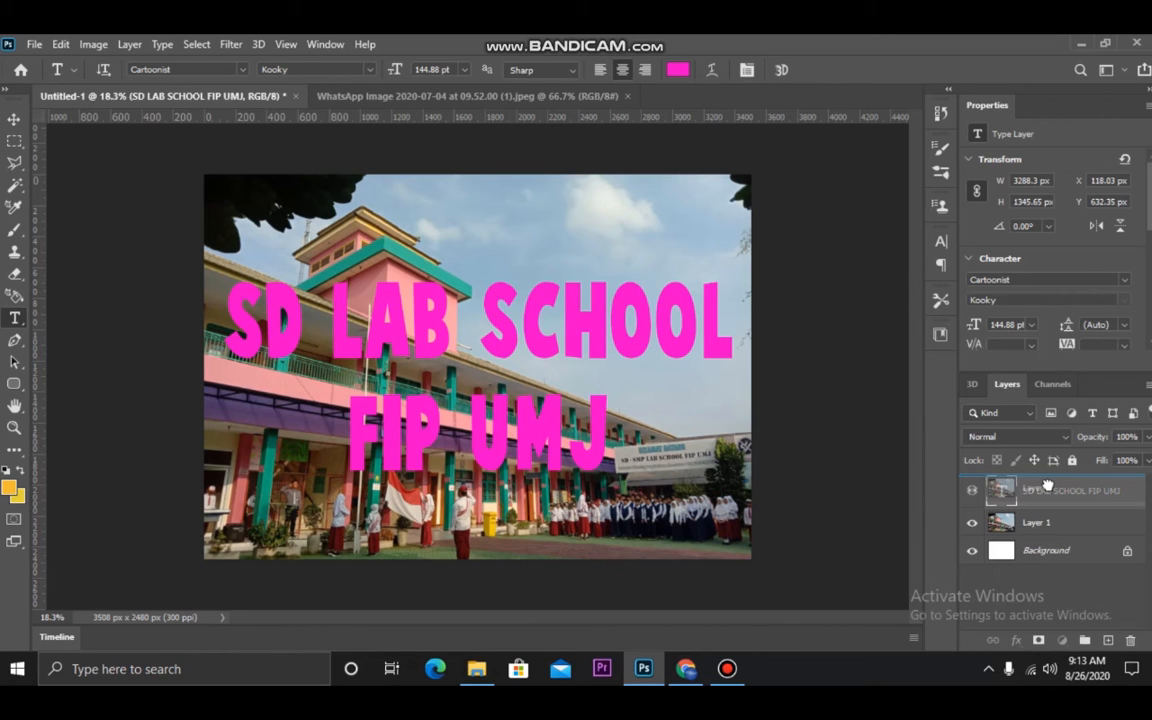
left_click_drag(1047, 485, 1045, 487)
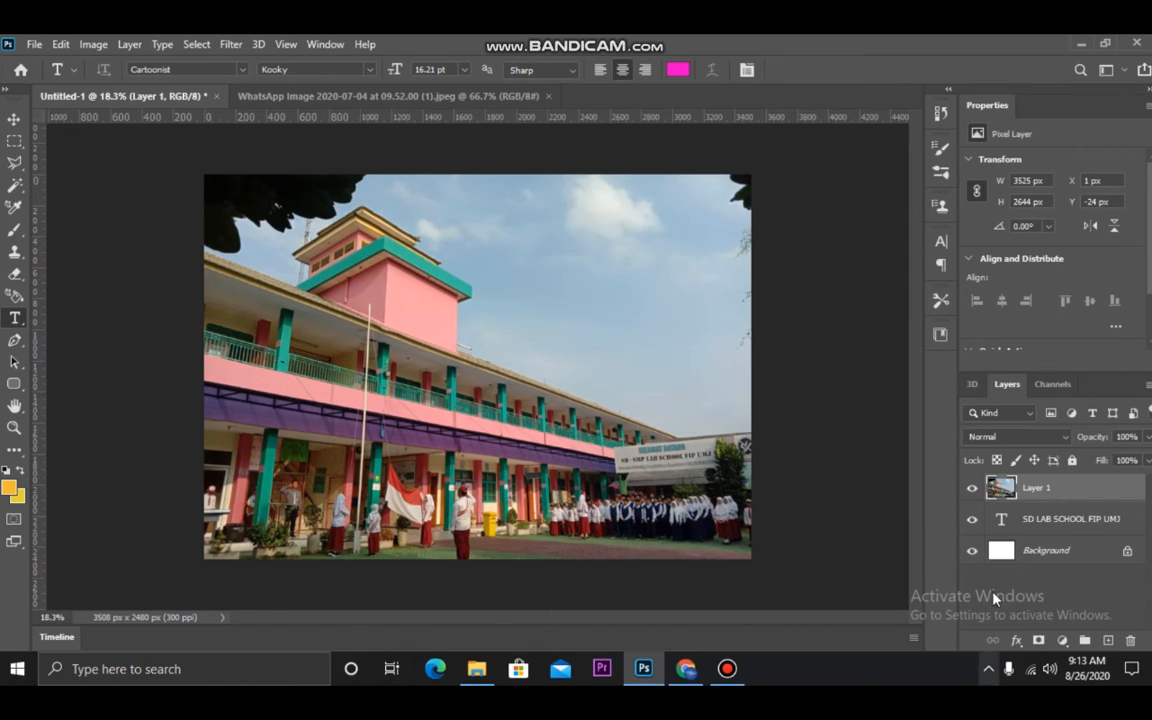
left_click(972, 490)
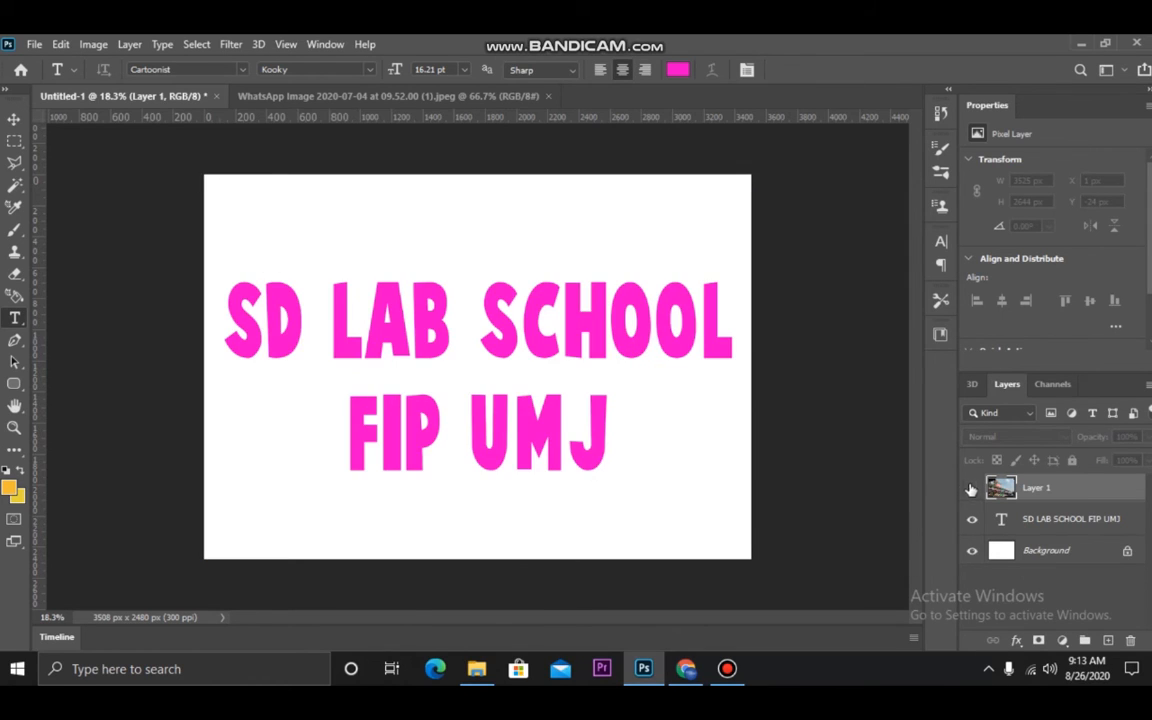
left_click(972, 488)
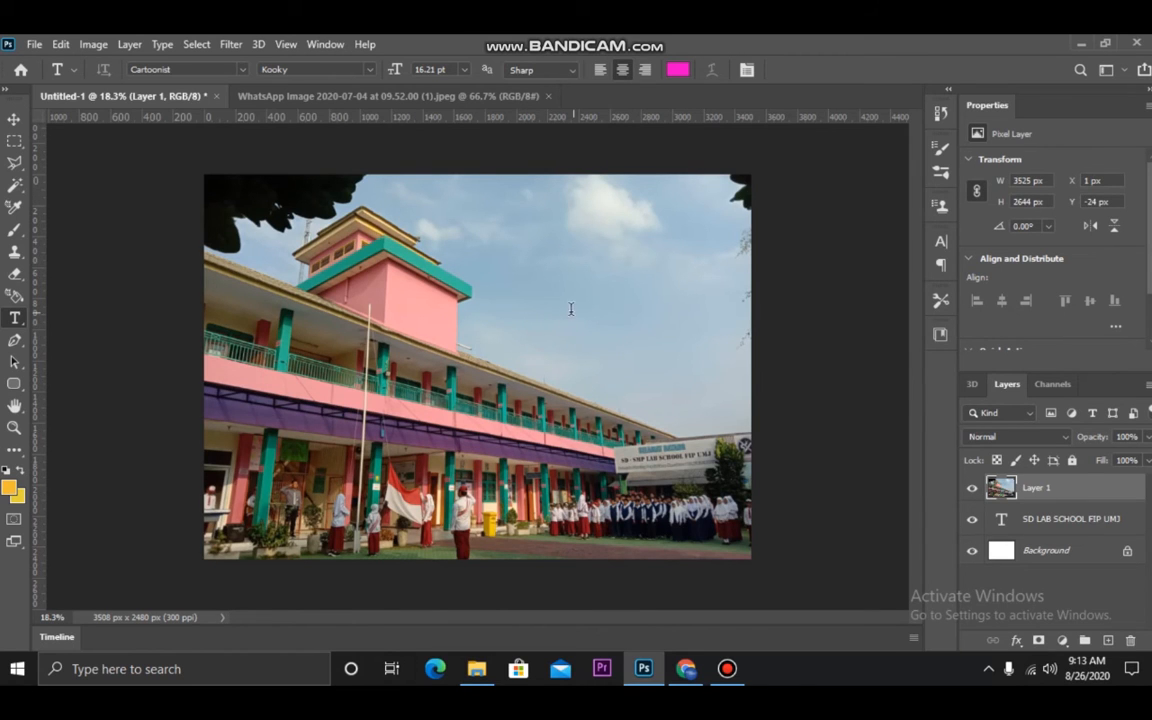
Create a clipping mask from the photo layer so it fills the text layer beneath it
right_click(1018, 491)
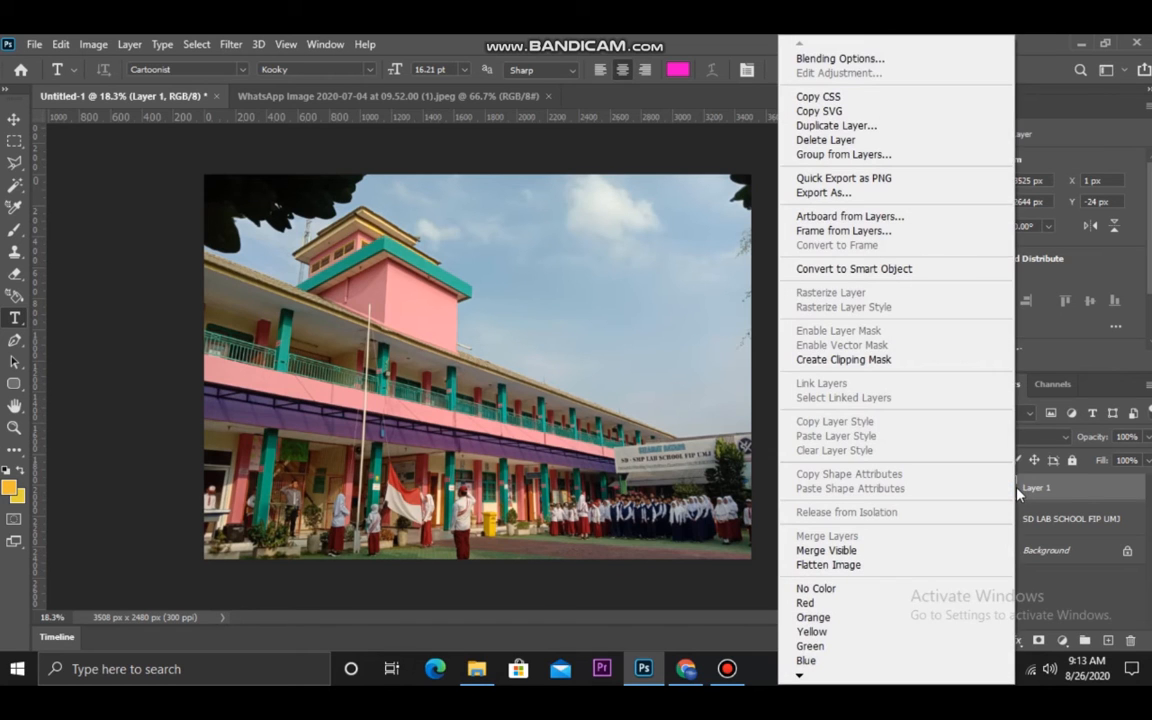
left_click(853, 360)
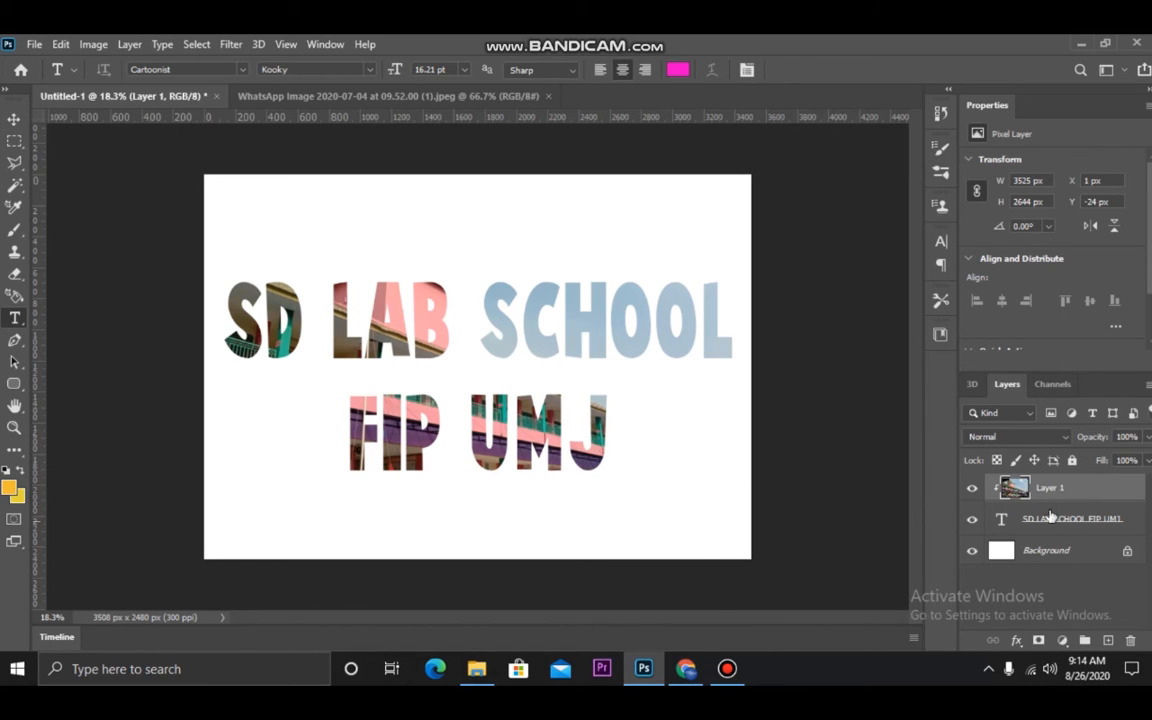
Move and resize the clipped photo to about 93% width and 63% height so it covers both text lines, and commit the transform
left_click(13, 119)
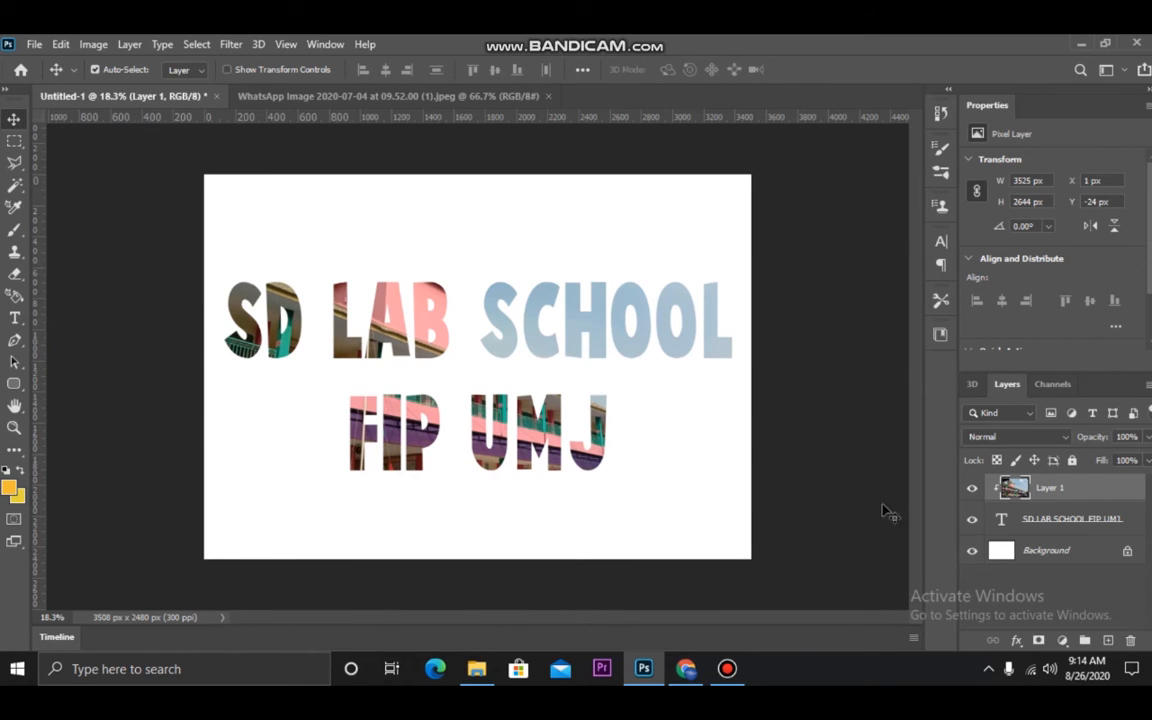
left_click(1060, 519)
left_click(1066, 489)
left_click_drag(465, 352, 487, 404)
key("ctrl+t")
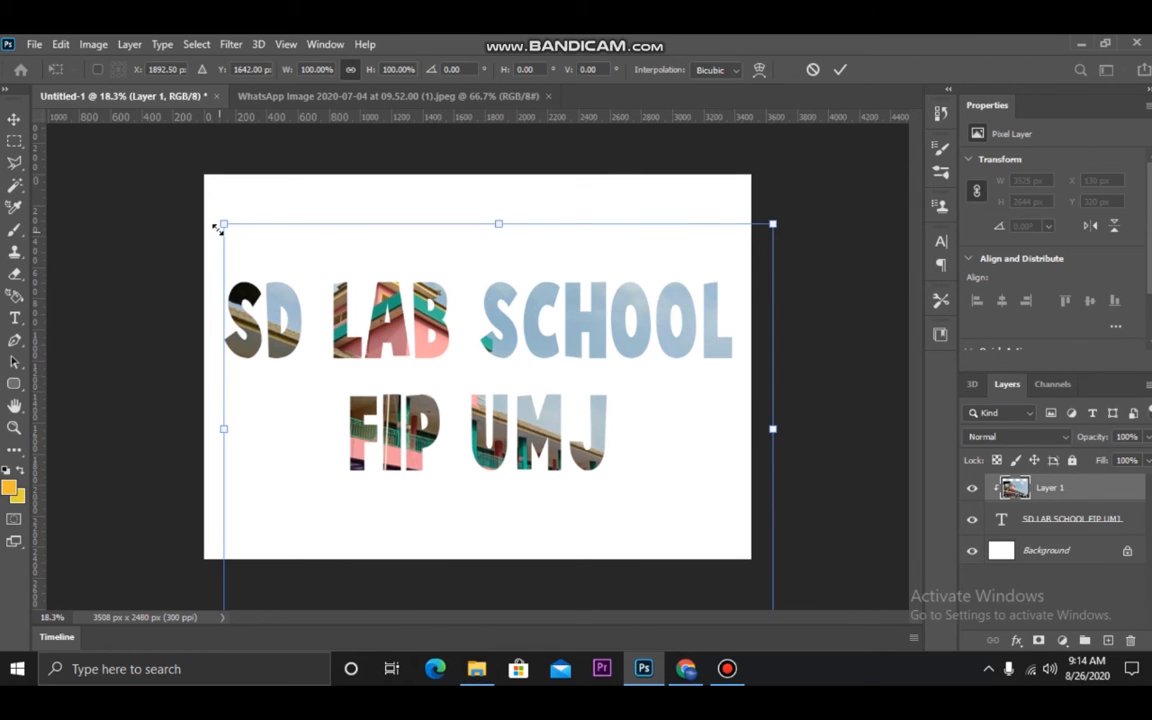
left_click_drag(246, 240, 426, 419)
left_click_drag(473, 444, 253, 299)
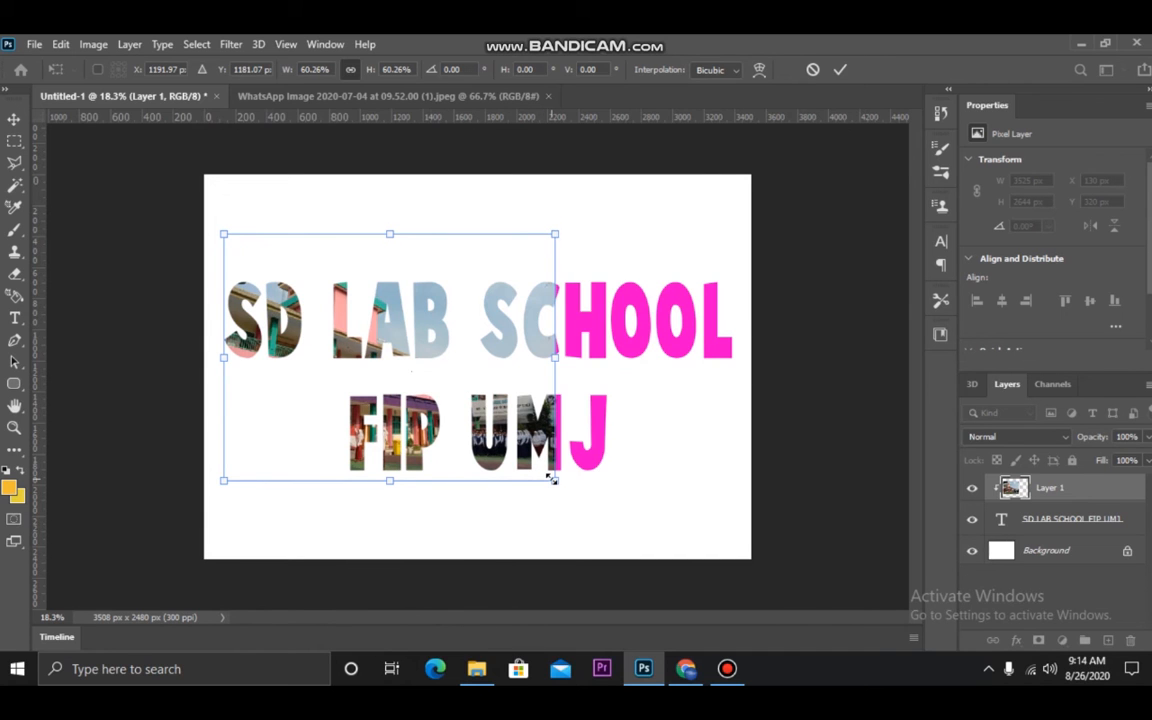
left_click_drag(554, 480, 734, 492)
left_click_drag(425, 351, 424, 386)
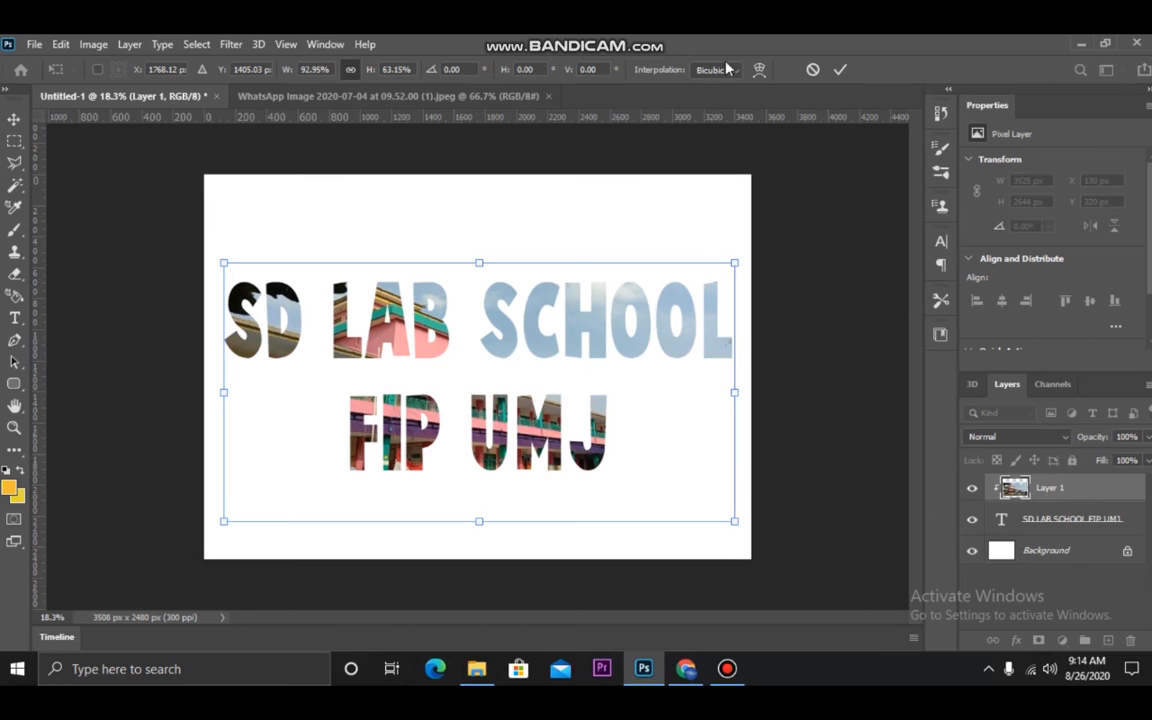
left_click(839, 69)
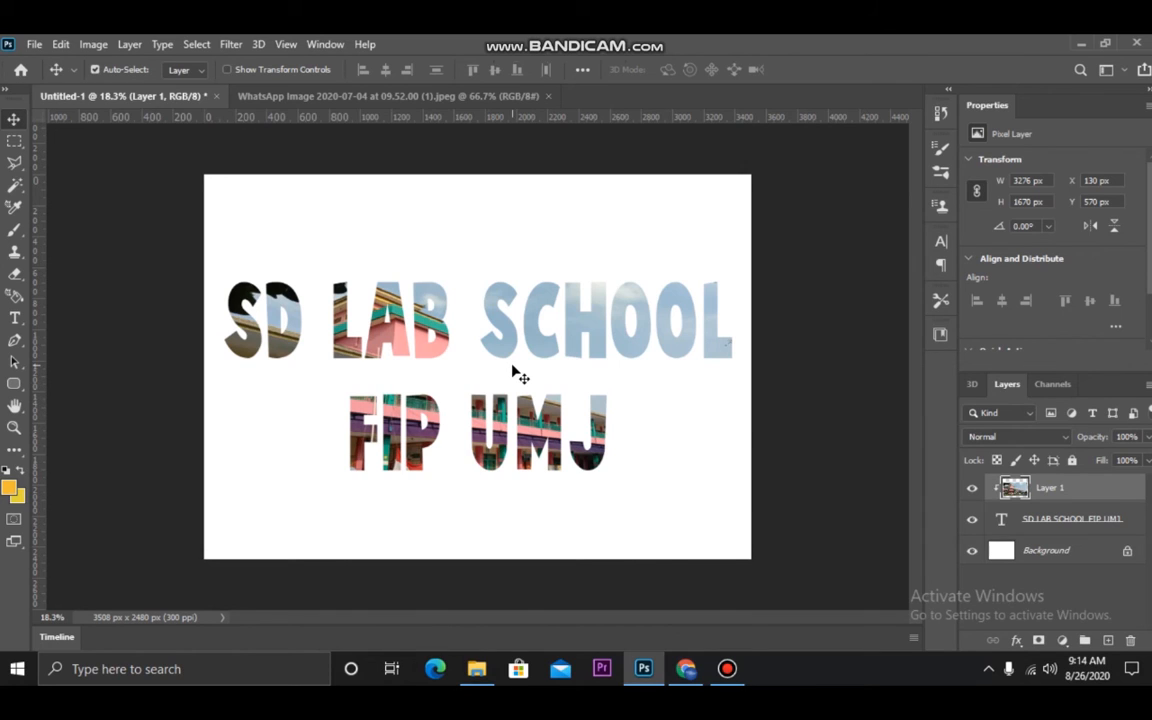
Add an outside stroke to the text layer in black (000000) with a size of about 8 px
left_click(1010, 530)
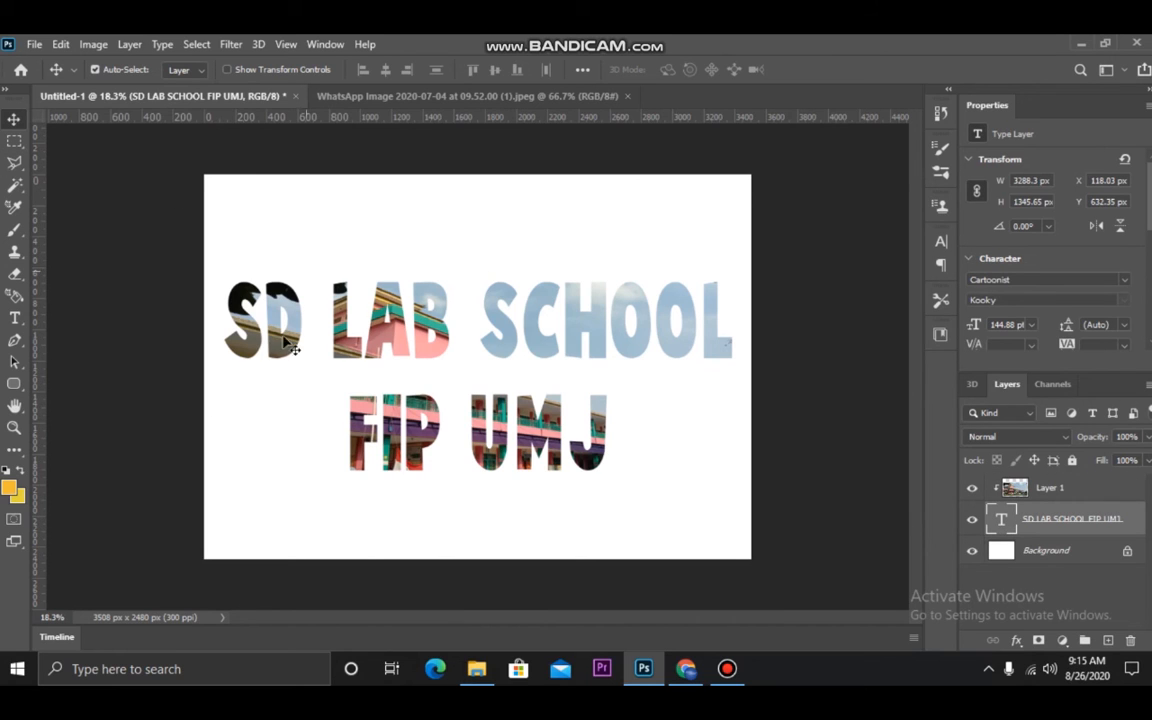
left_click(1077, 483)
left_click(1066, 525)
right_click(1066, 522)
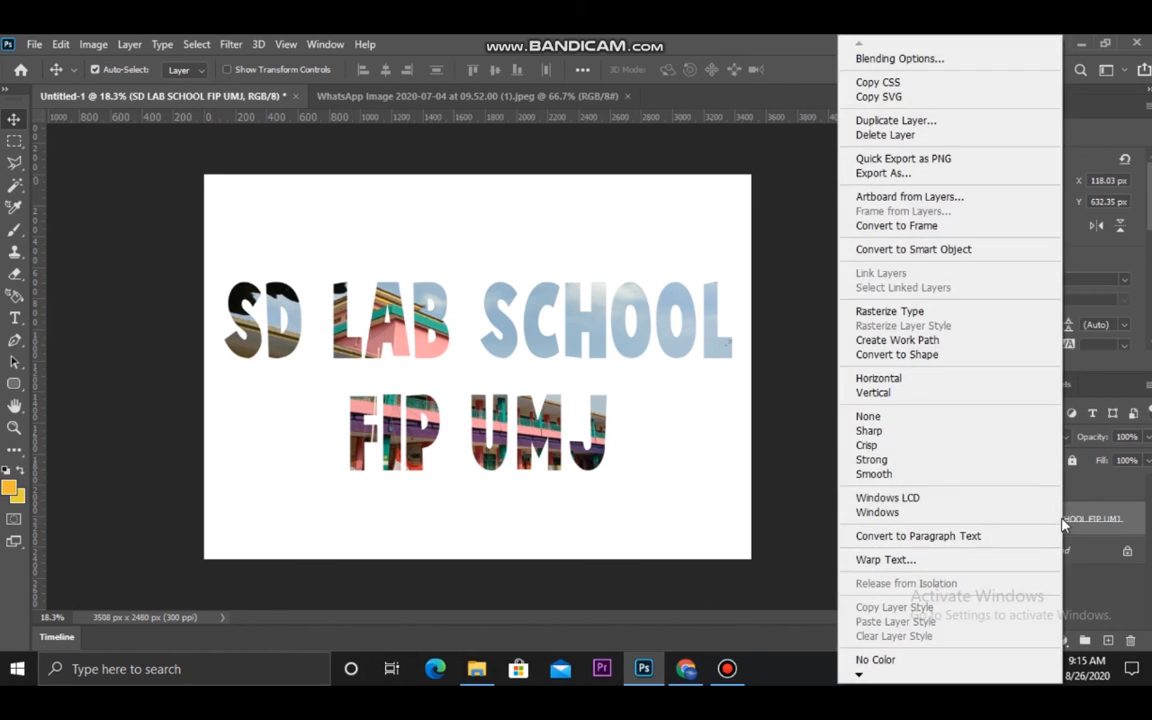
left_click(1121, 540)
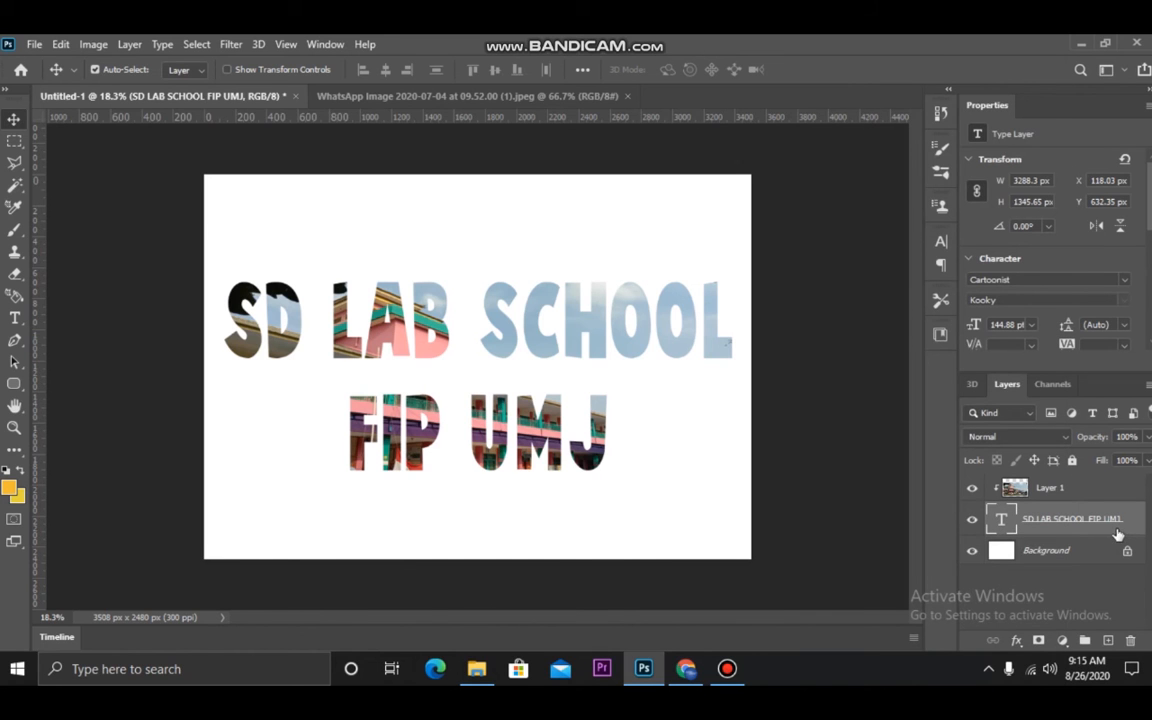
right_click(1018, 525)
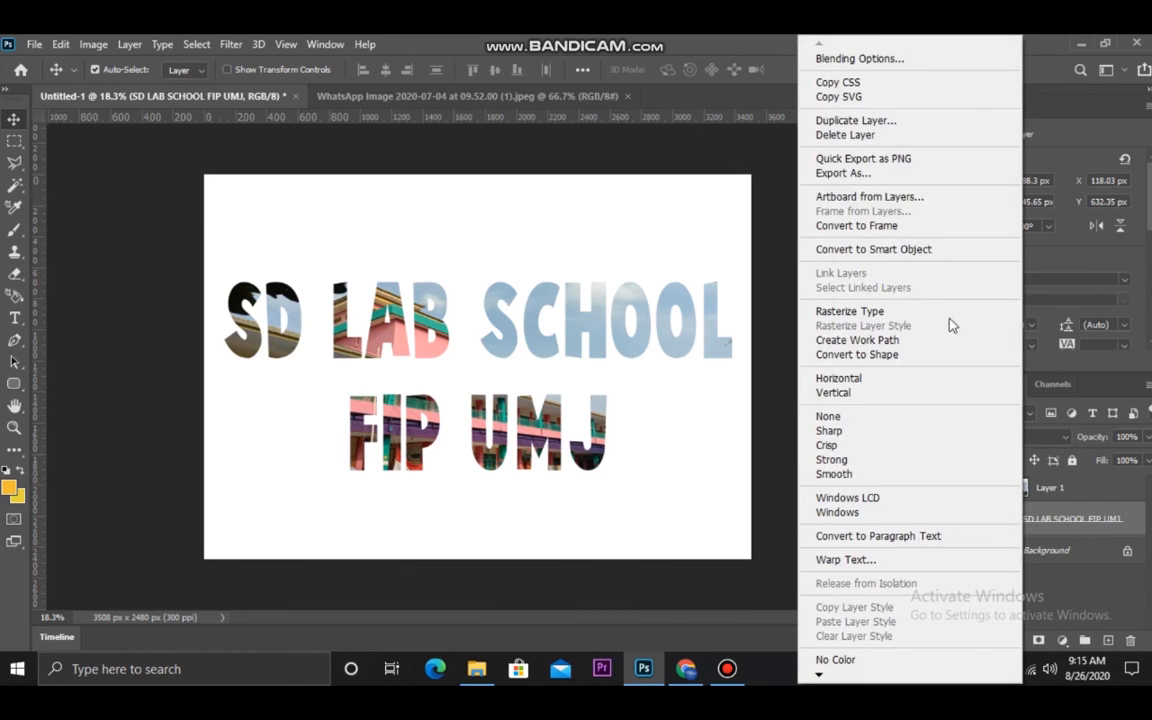
left_click(848, 59)
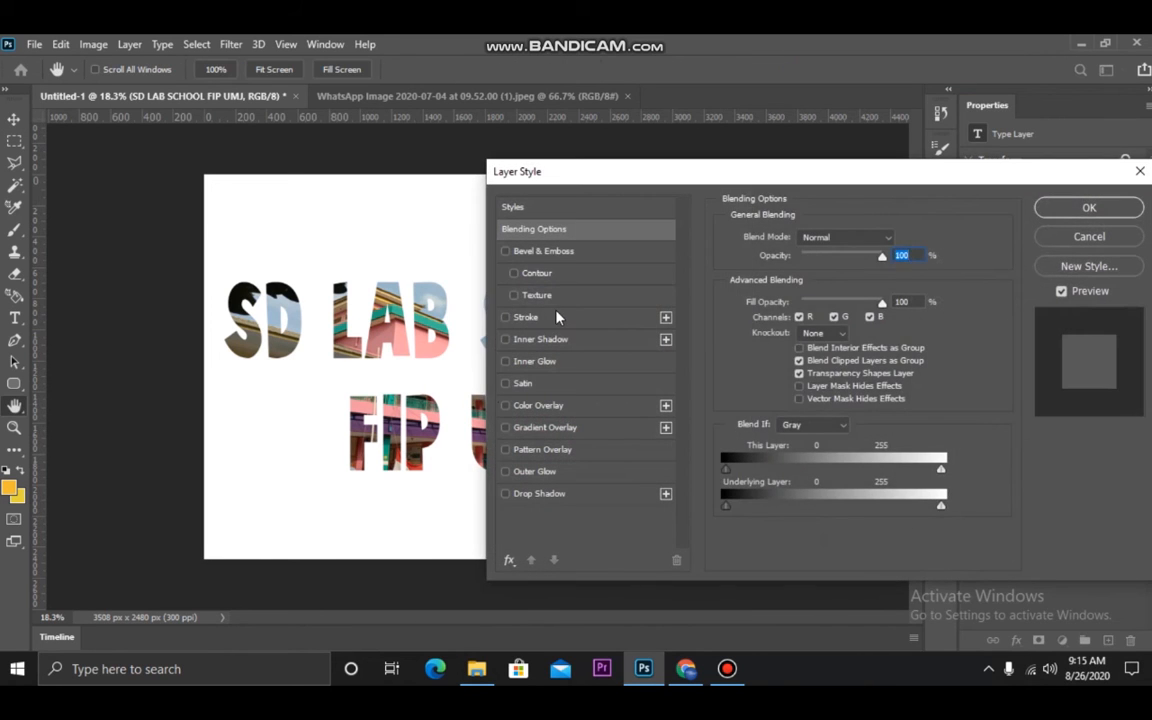
left_click(556, 317)
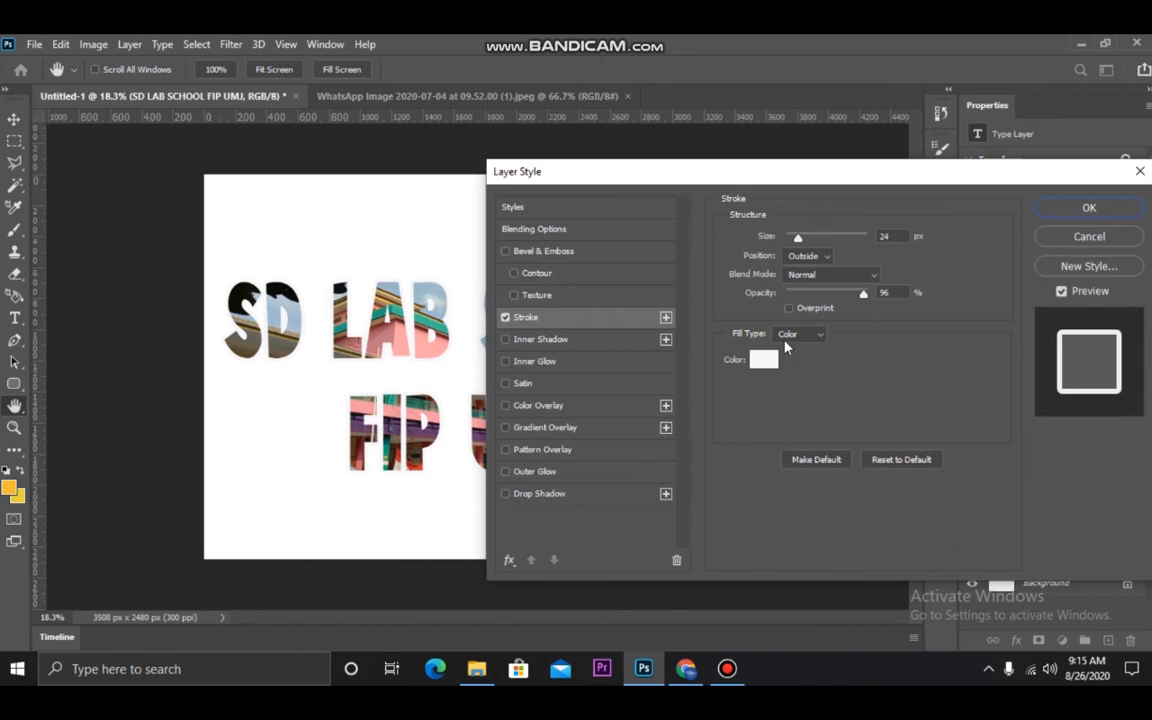
left_click(763, 359)
left_click(747, 420)
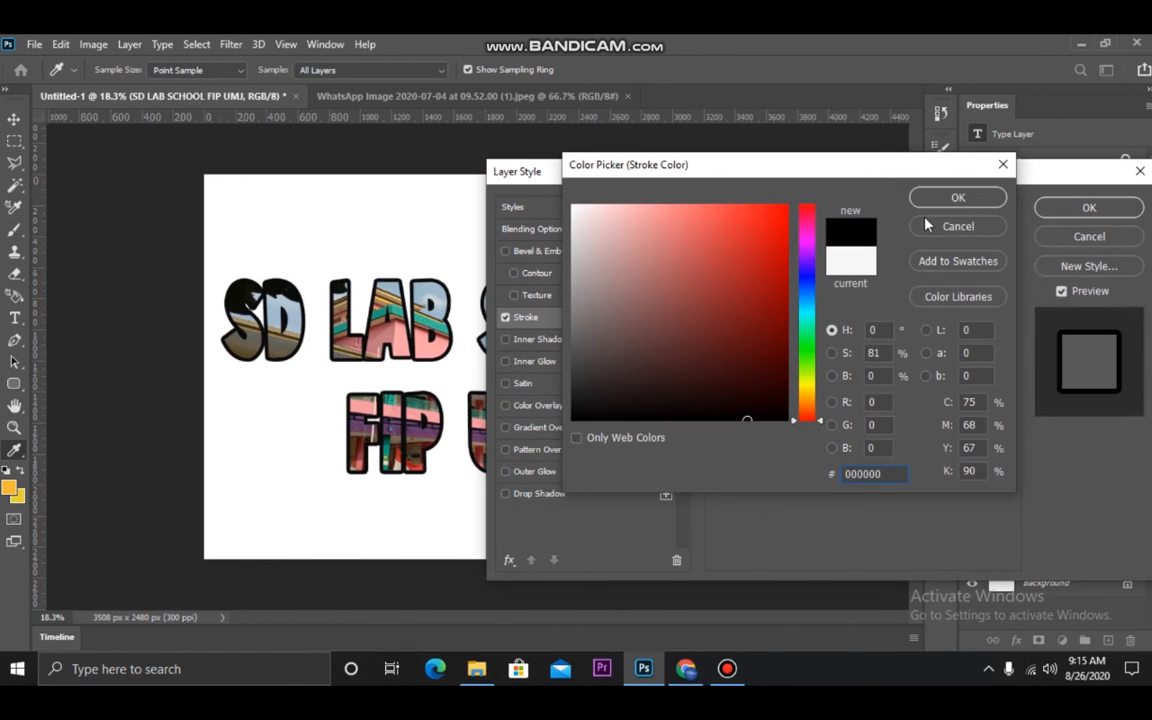
left_click(955, 198)
left_click_drag(800, 237, 791, 240)
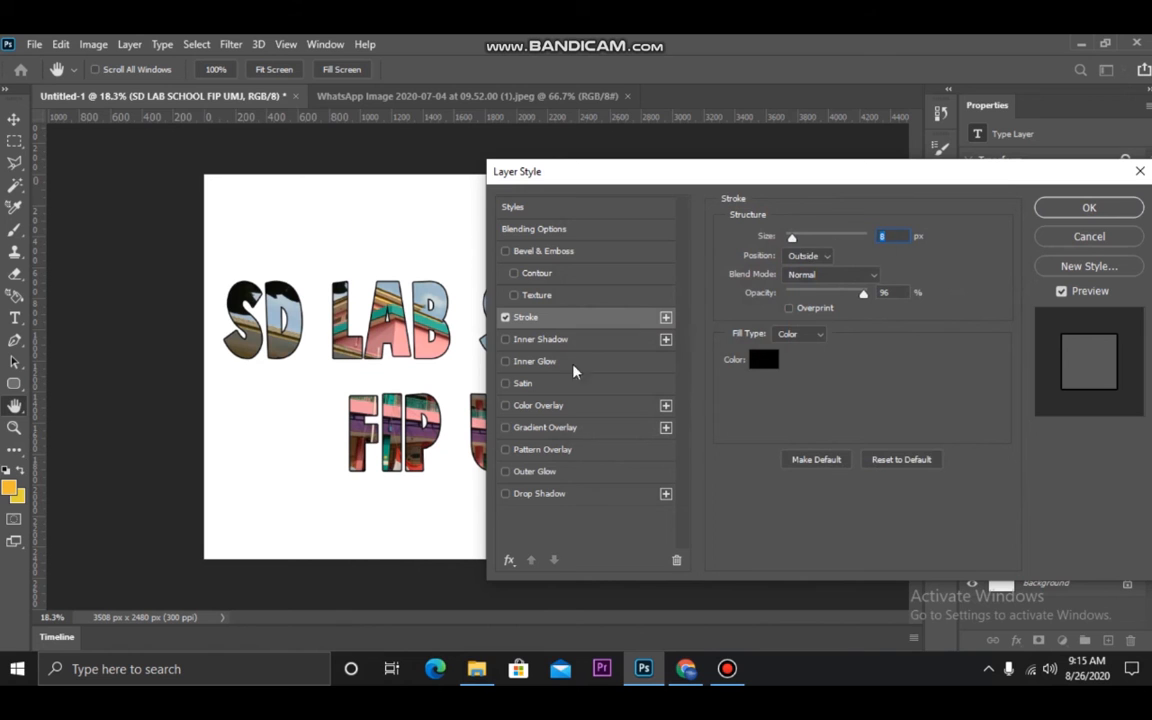
Add a drop shadow to the text layer with a distance of about 51 px and apply the layer styles
left_click(540, 494)
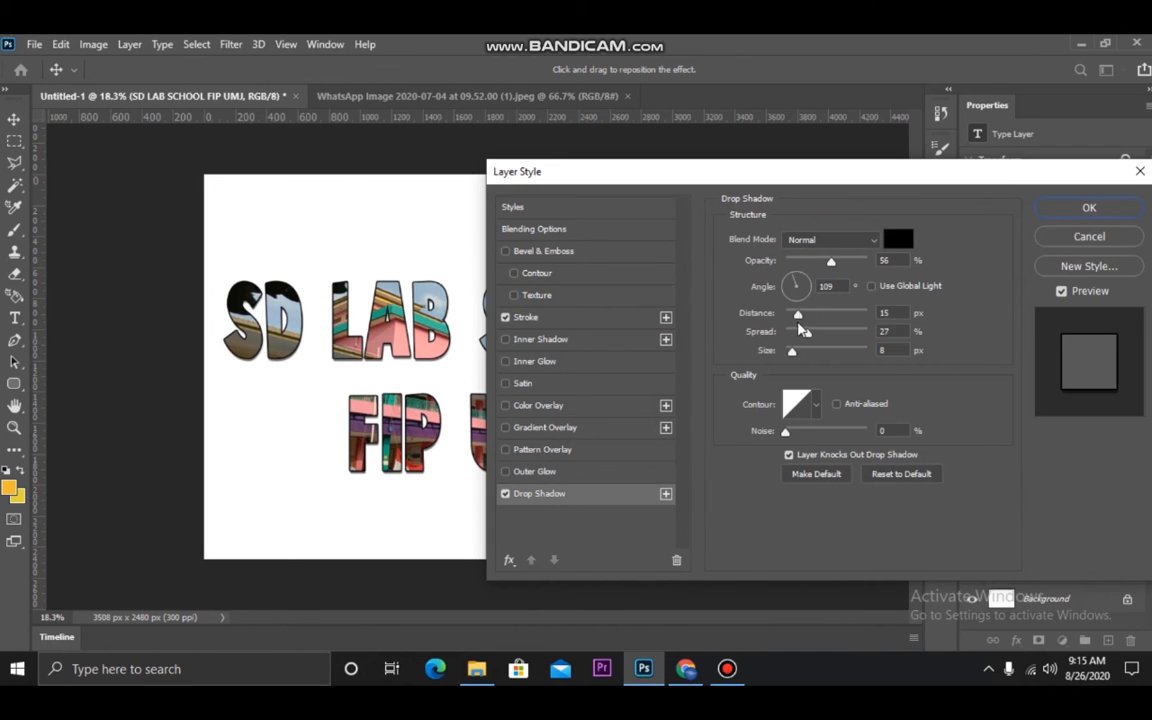
left_click_drag(799, 323, 829, 320)
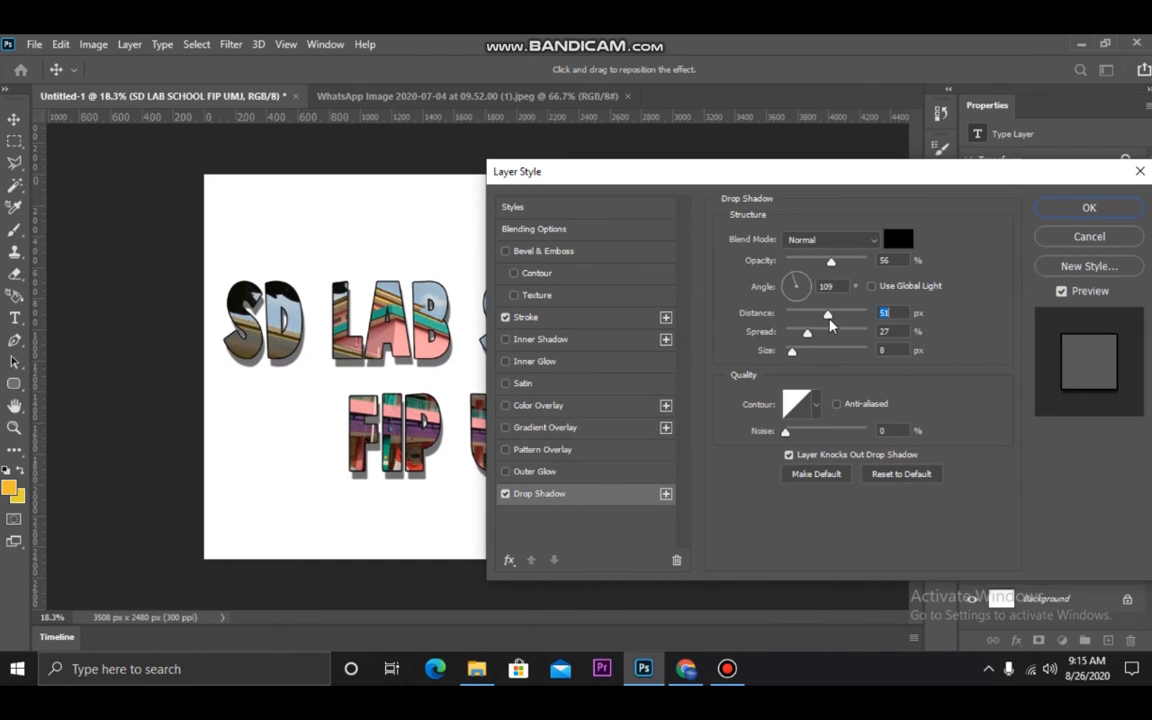
left_click(1086, 206)
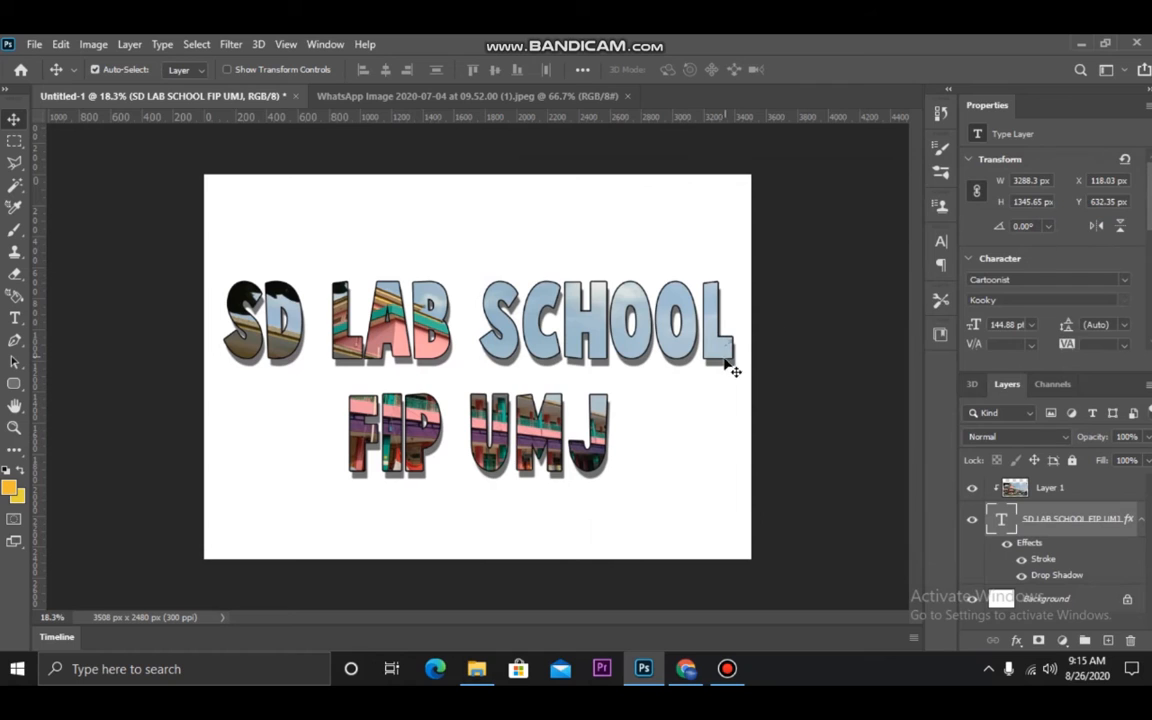